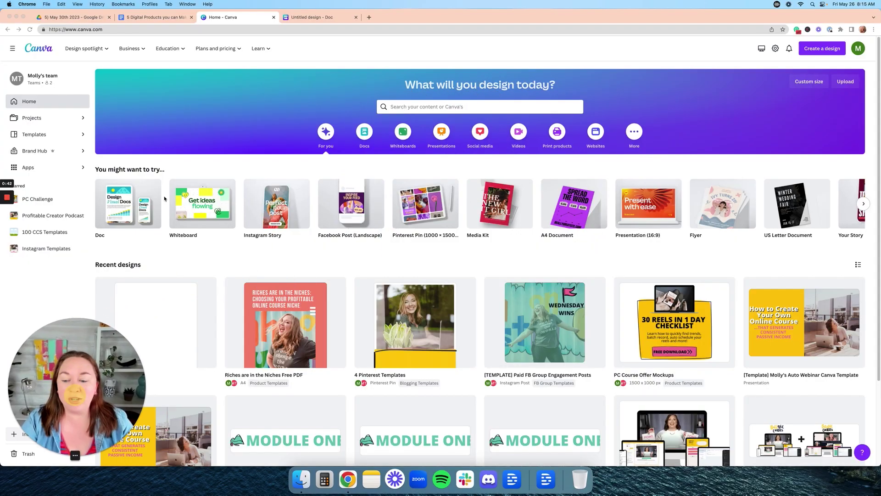
pyautogui.click(315, 17)
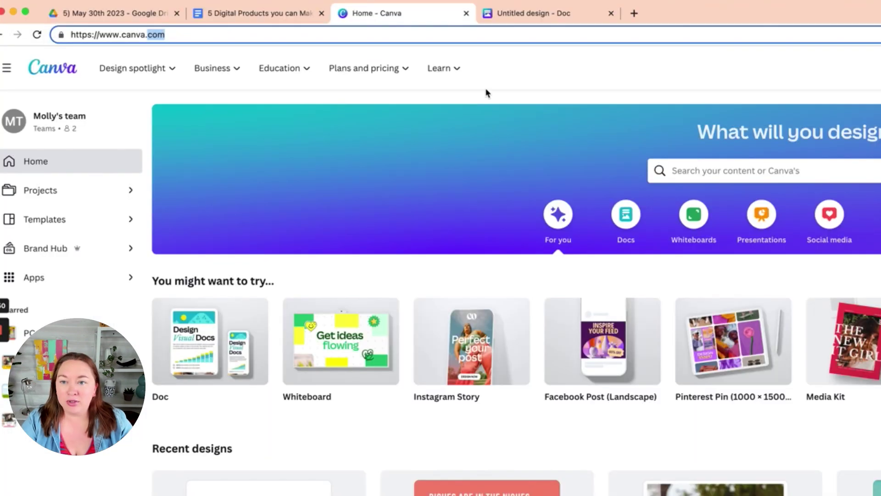
pyautogui.rightClick(410, 18)
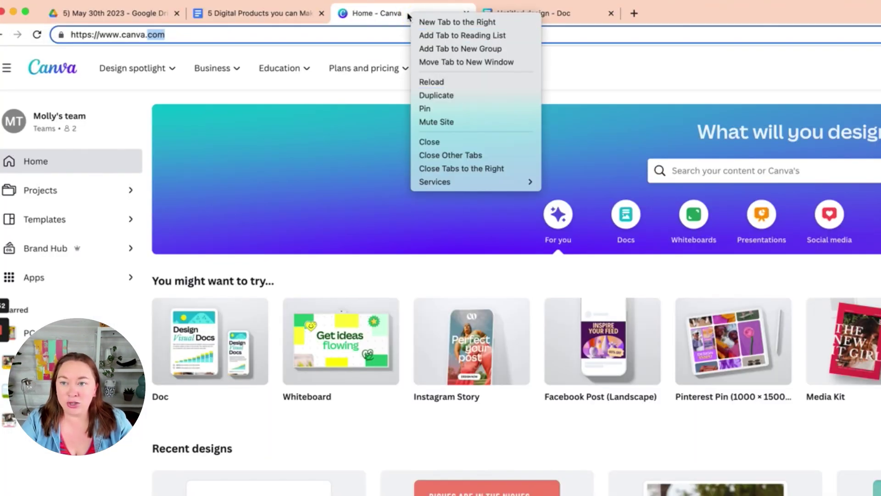
pyautogui.press('Escape')
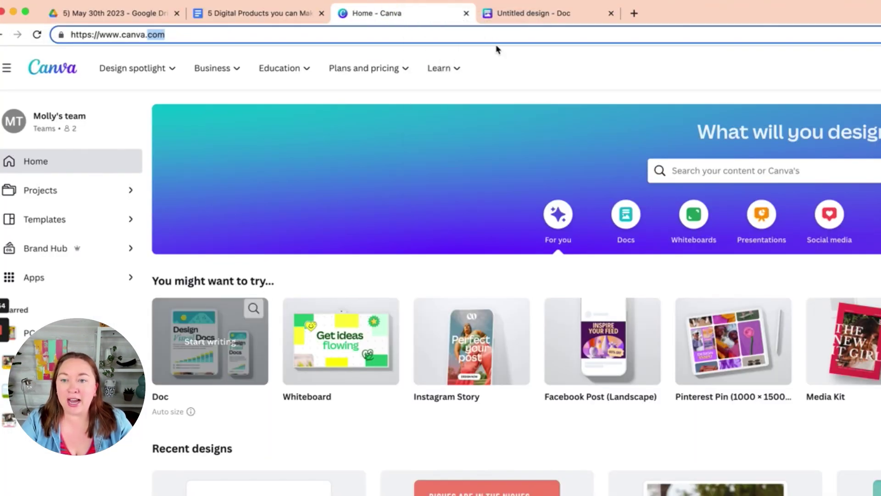
pyautogui.click(523, 14)
pyautogui.click(244, 19)
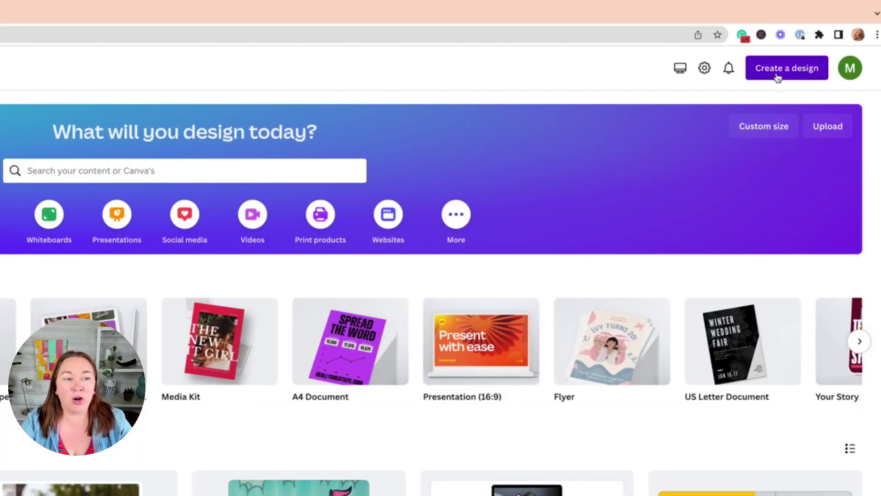
# - Create a new blank design of the Booklet type, searching the design types for "booklet"
pyautogui.click(778, 77)
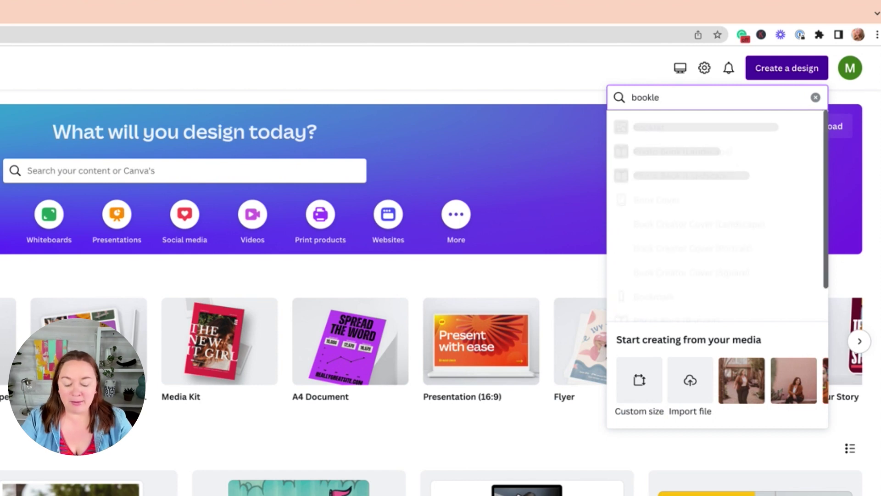
pyautogui.write('t')
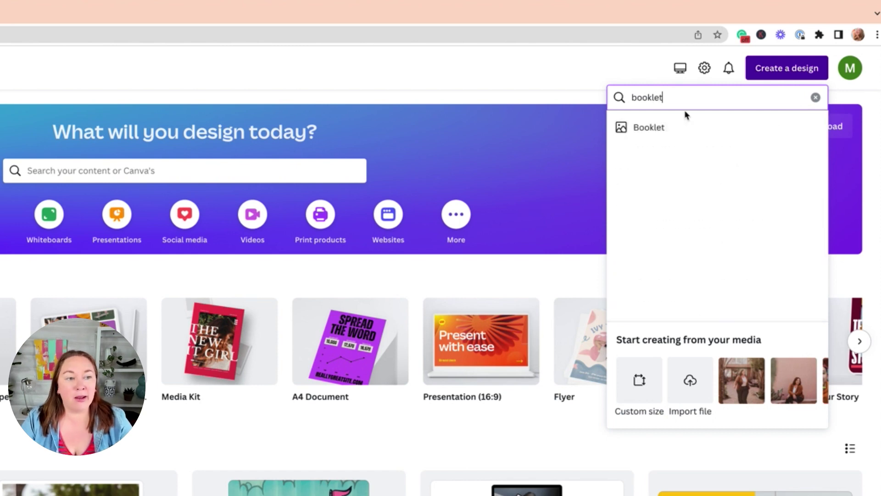
pyautogui.click(668, 136)
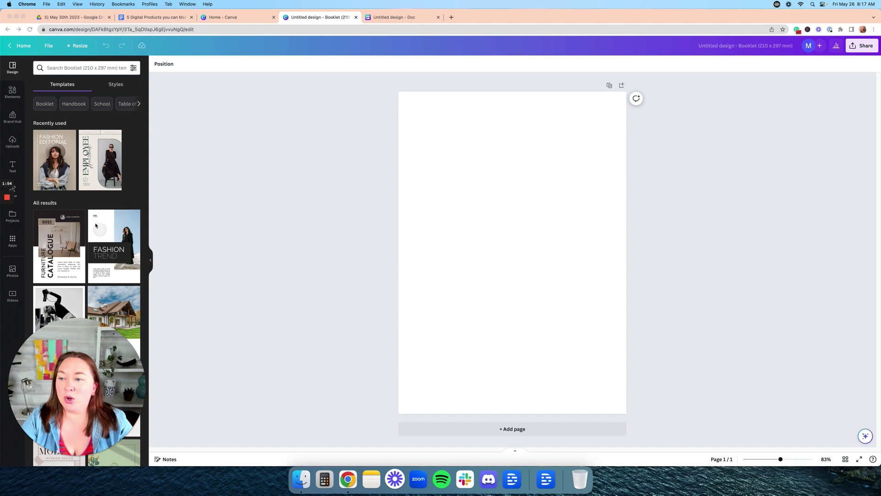
# - Apply the "Fashion Editorial" cover page of the Brown Minimalist Fashion Lookbook Booklet template to the blank page
pyautogui.scroll(-1, 96, 225)
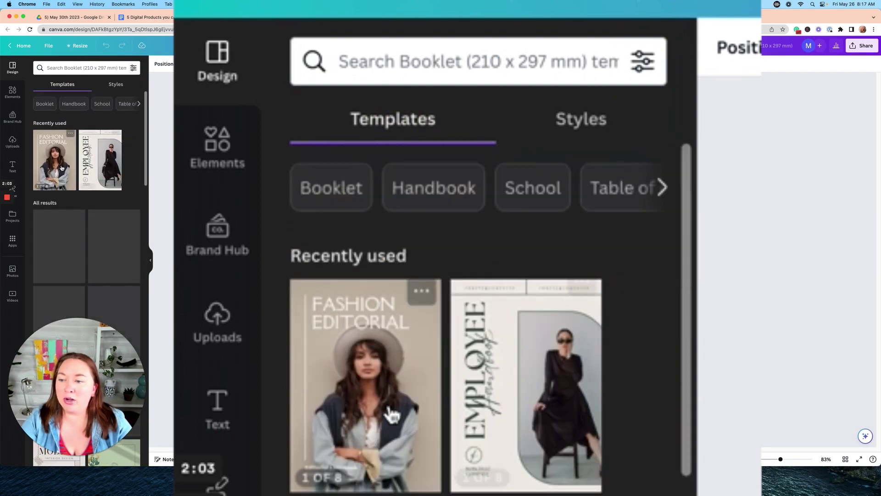
pyautogui.click(62, 168)
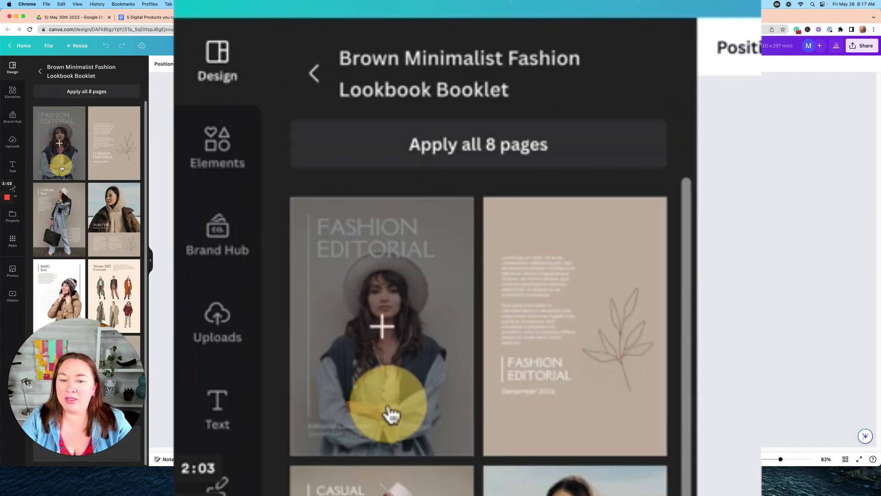
pyautogui.click(55, 152)
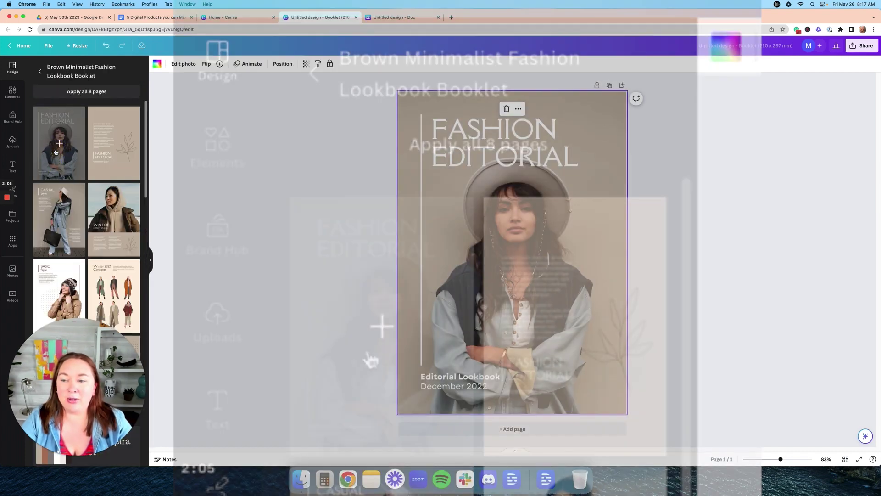
pyautogui.click(382, 214)
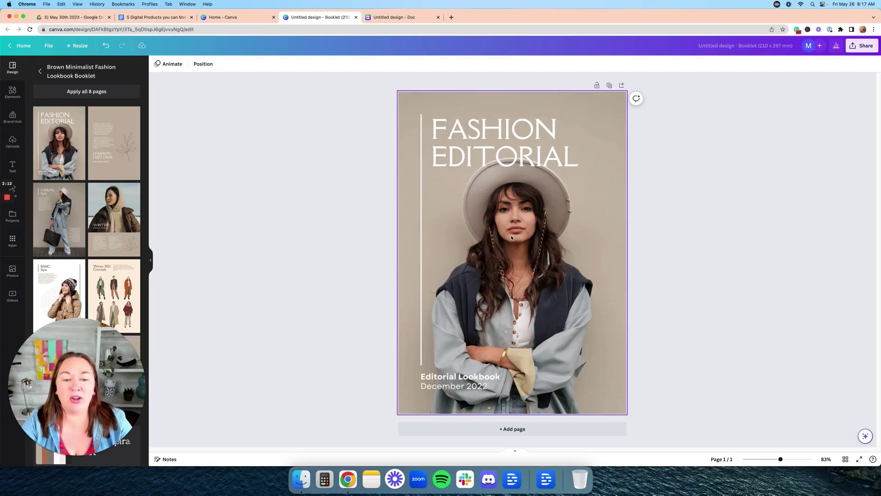
# - Use Magic Edit on the cover photo to brush an arc over the top of the hat and generate "add a bunch of roses" there
pyautogui.click(511, 238)
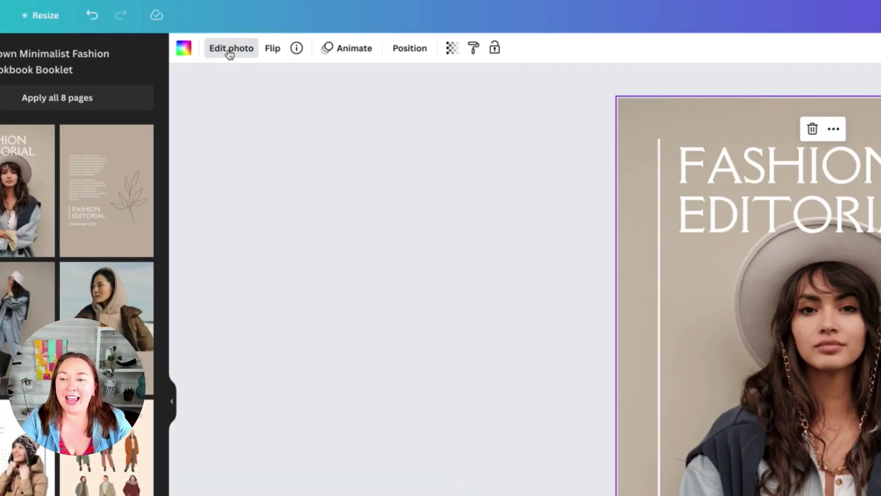
pyautogui.click(183, 64)
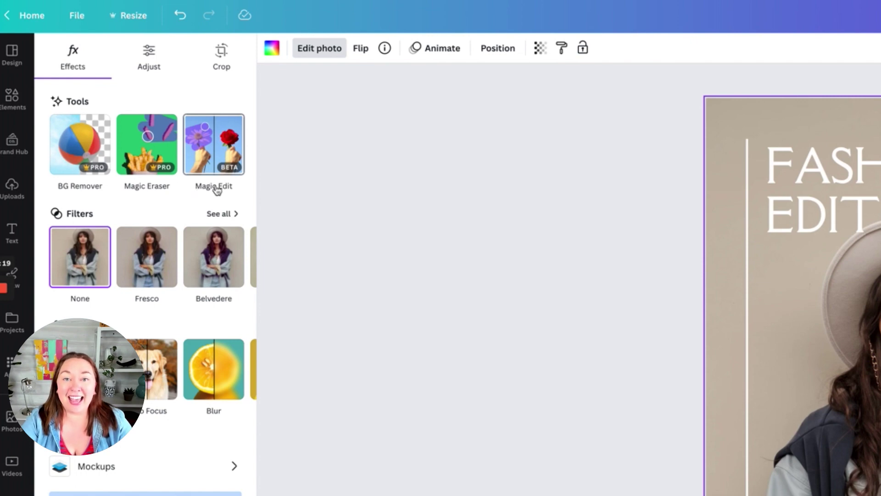
pyautogui.click(212, 136)
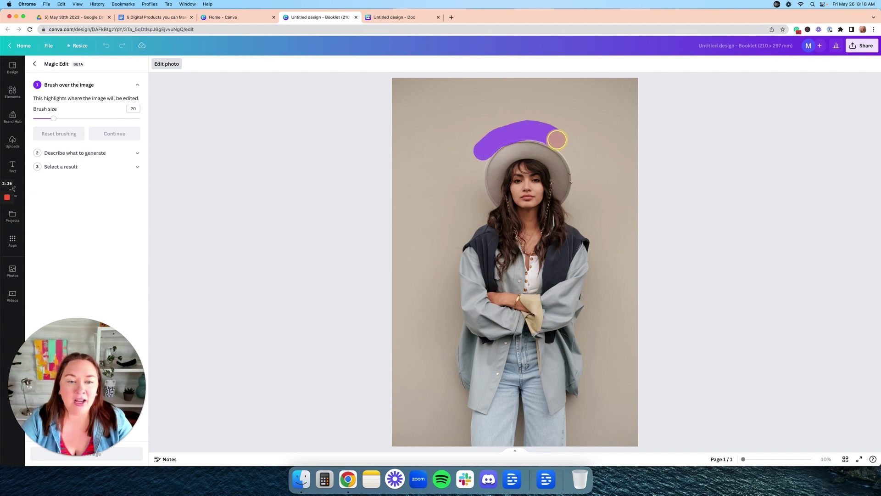
pyautogui.moveTo(565, 145); pyautogui.dragTo(565, 144)
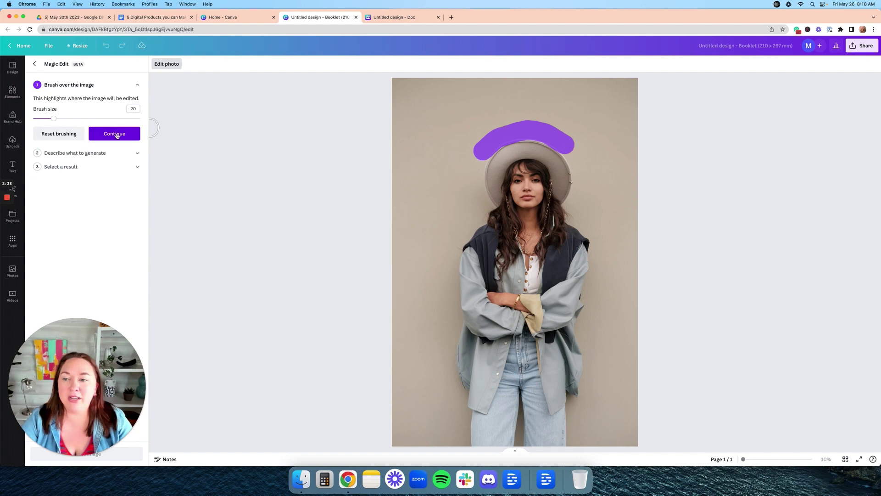
pyautogui.click(115, 134)
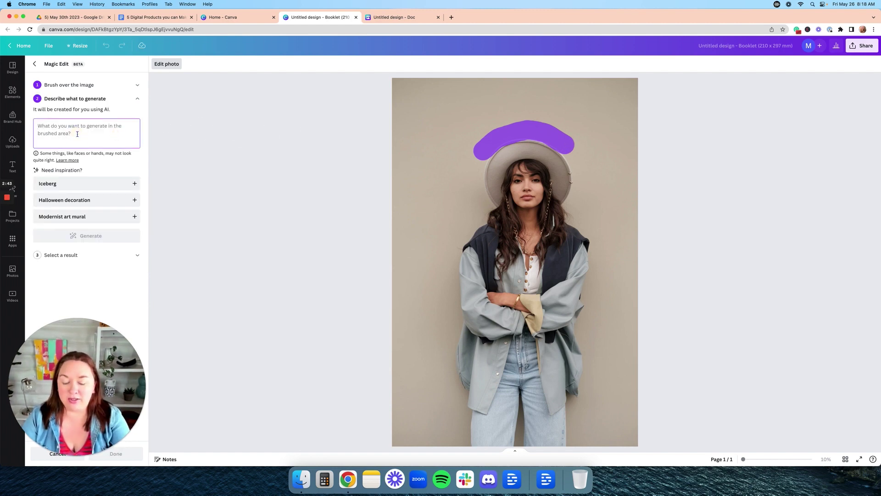
pyautogui.write('add a bunch of roses')
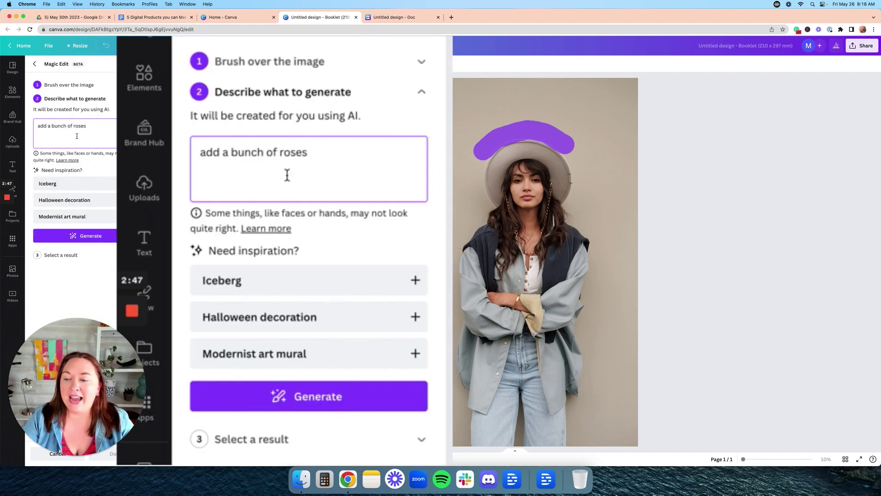
pyautogui.click(106, 240)
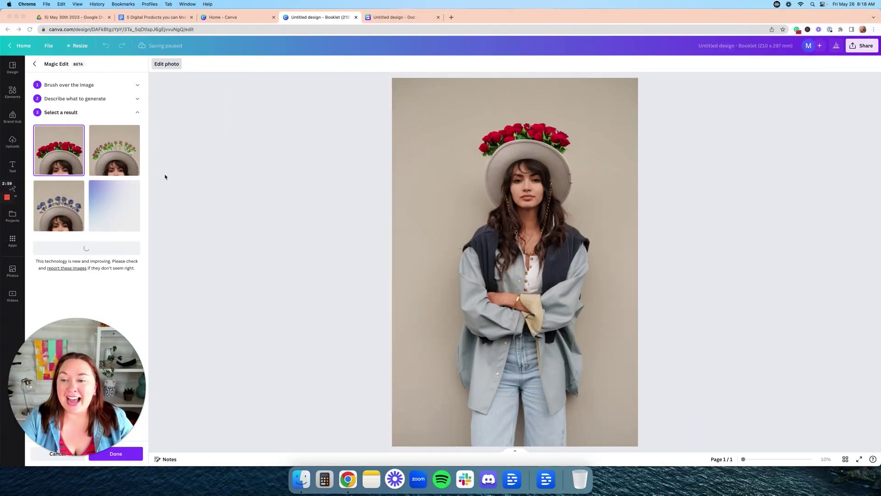
# - Compare the generated hat variations and apply the fourth one, with green foliage on the hat, to the cover photo
pyautogui.click(117, 161)
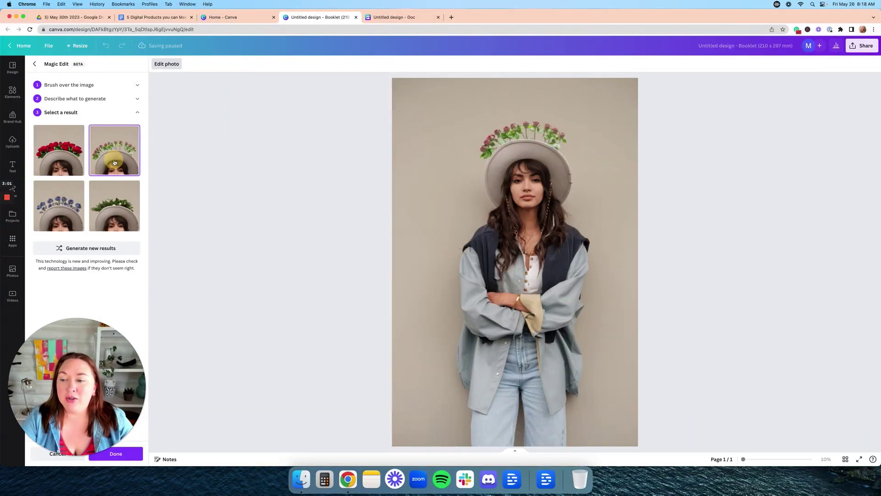
pyautogui.click(70, 209)
pyautogui.click(98, 205)
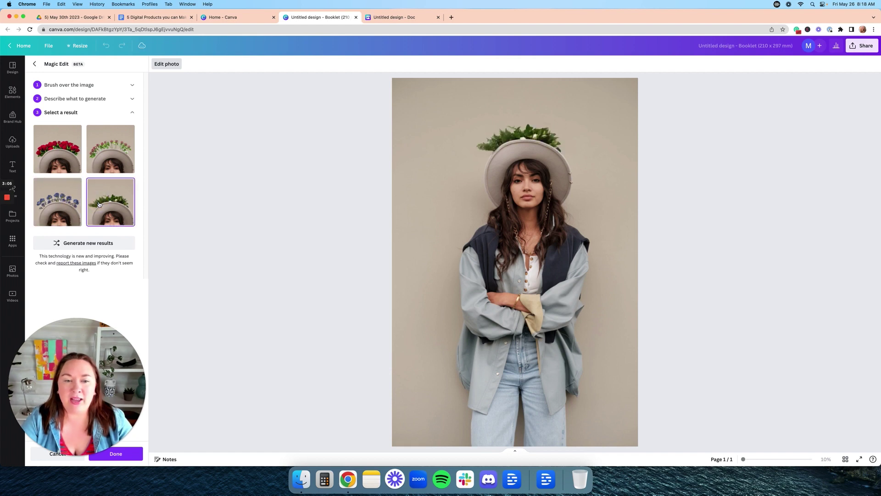
pyautogui.click(65, 148)
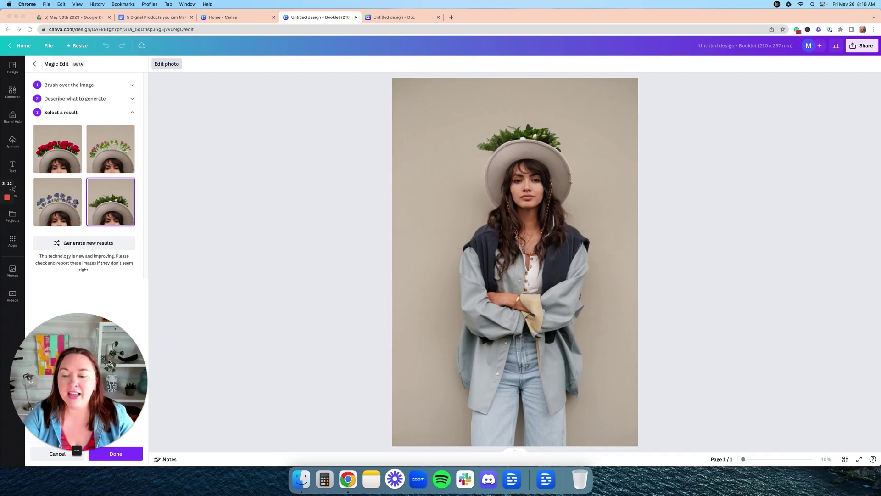
pyautogui.moveTo(109, 363); pyautogui.dragTo(145, 303)
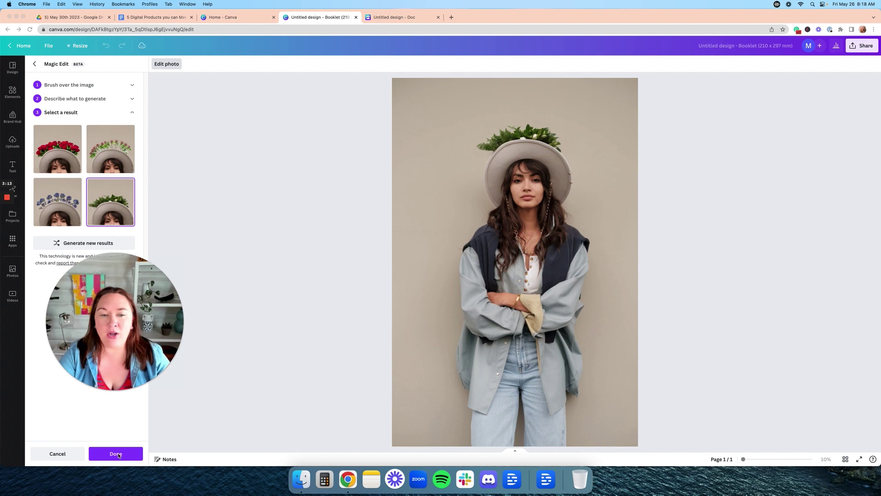
pyautogui.moveTo(111, 337); pyautogui.dragTo(73, 369)
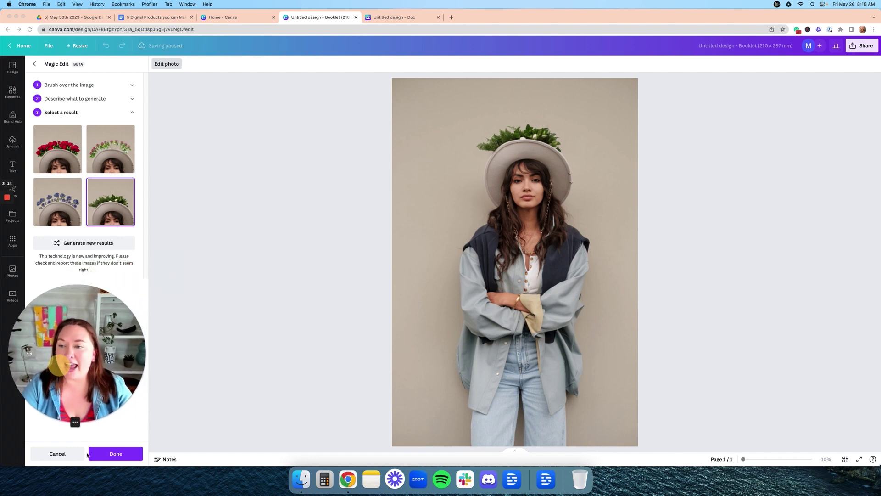
pyautogui.click(116, 454)
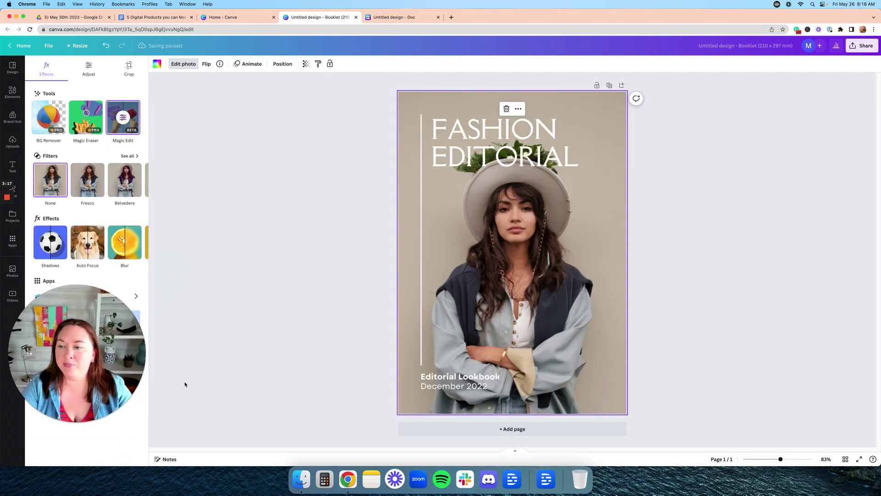
# - Use Magic Edit to generate gardening tools over the jacket just above the woman's folded hands, choosing the fourth result with leafy greens
pyautogui.click(124, 121)
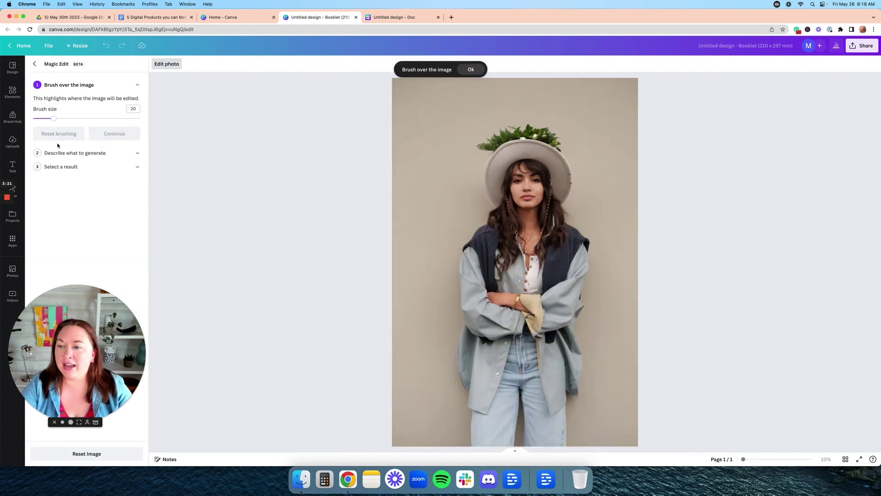
pyautogui.moveTo(505, 286)
pyautogui.mouseDown()
pyautogui.moveTo(498, 235)
pyautogui.moveTo(483, 240)
pyautogui.moveTo(491, 281)
pyautogui.moveTo(500, 283)
pyautogui.mouseUp()
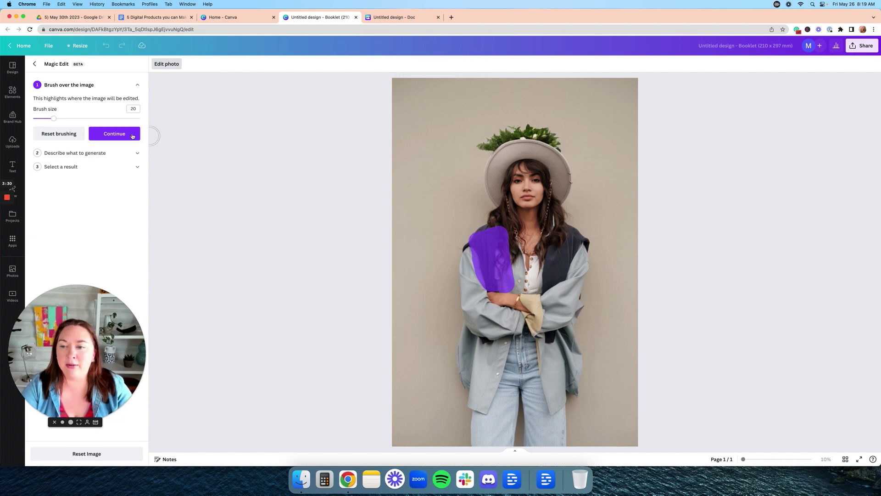
pyautogui.click(113, 134)
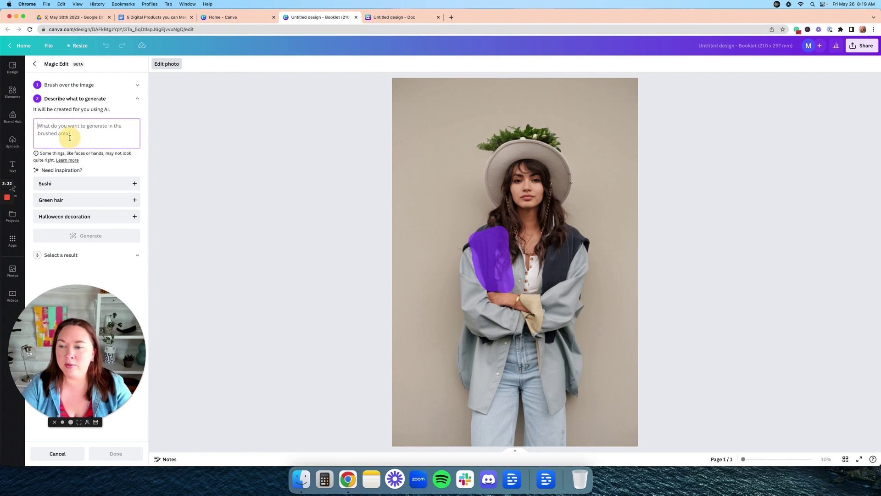
pyautogui.write('gar')
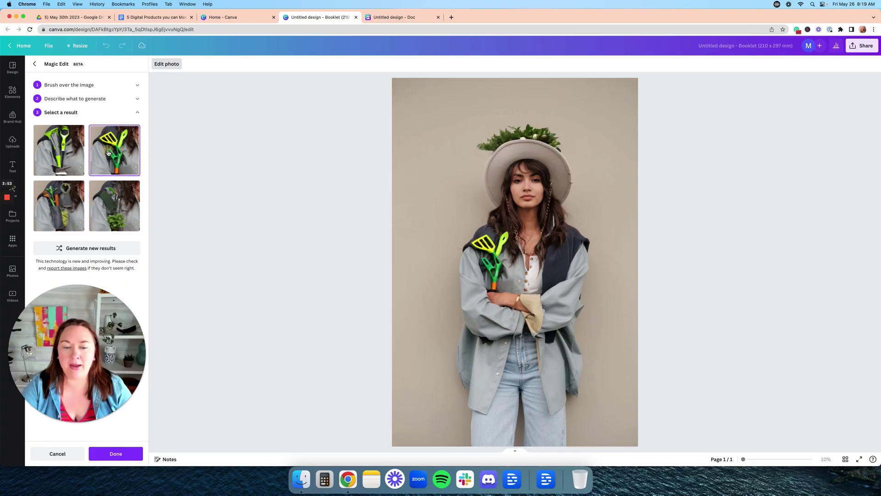
pyautogui.click(114, 200)
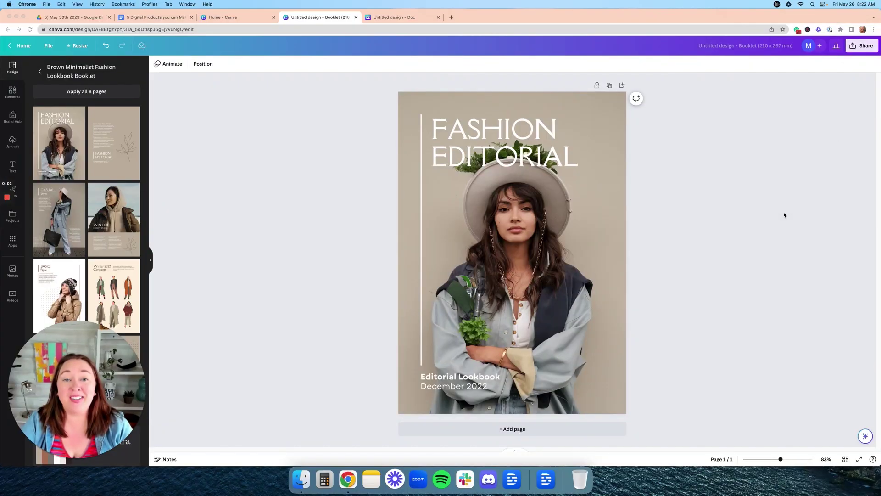
# - In the untitled Doc, run Magic Write with the prompt "Come up with 5 titles for a book about getting started with your first garden"
pyautogui.click(395, 19)
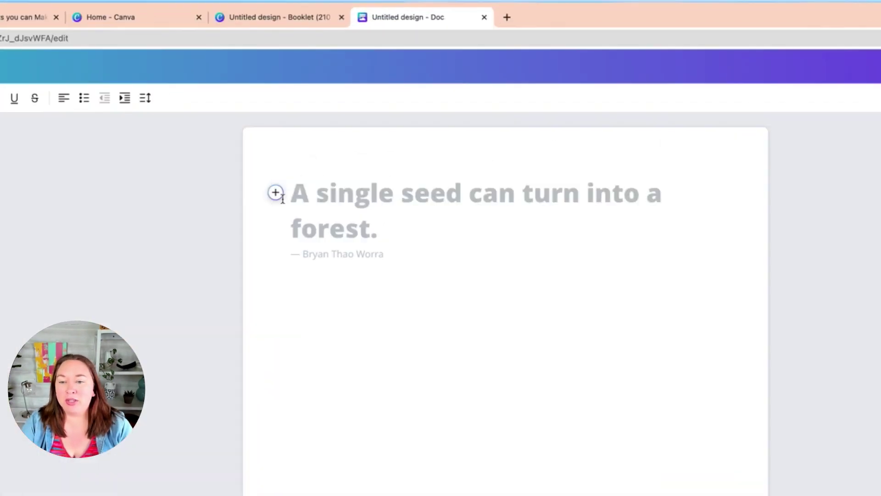
pyautogui.click(318, 118)
pyautogui.click(346, 269)
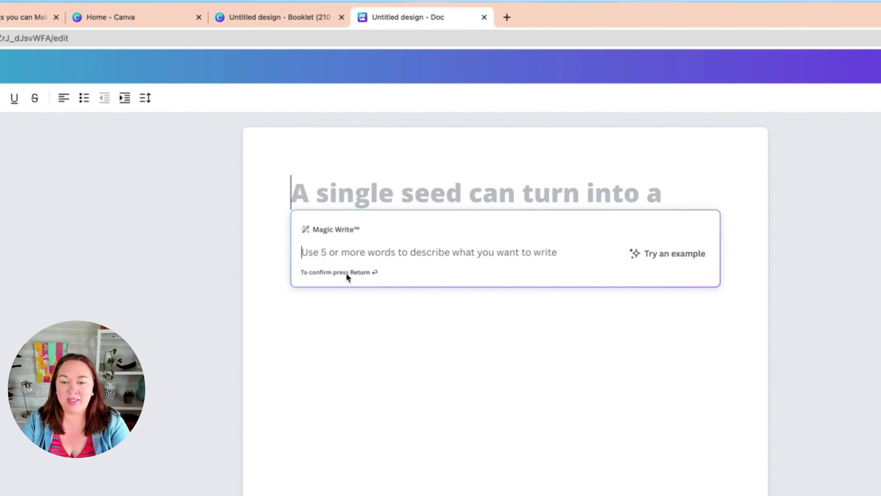
pyautogui.write('Come up with 5 titles for a book about getting started with your f')
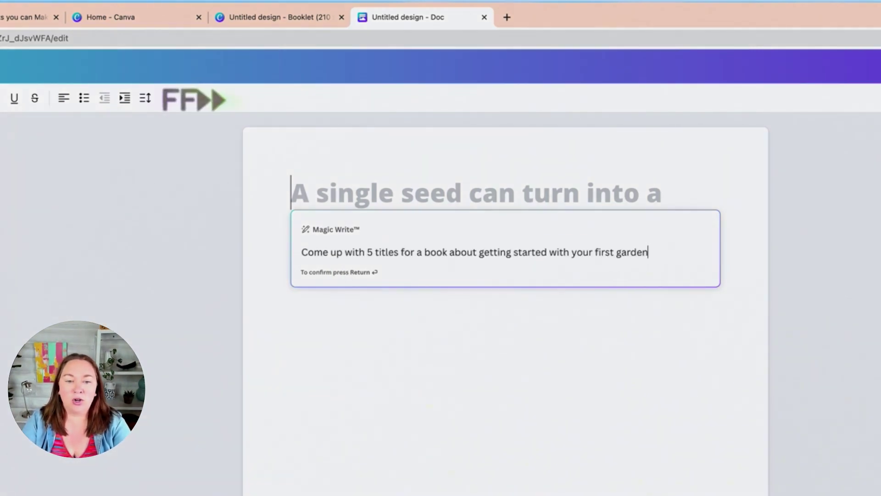
pyautogui.write('irst garden')
pyautogui.press('Return')
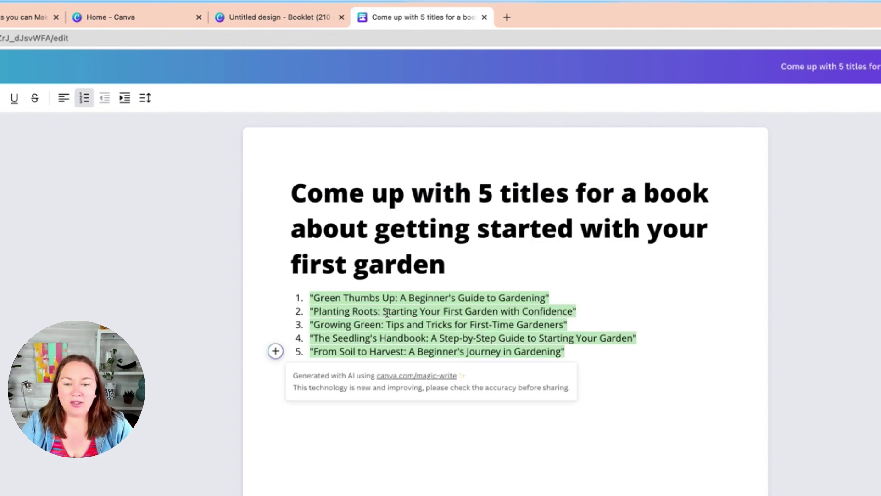
# - Replace the cover's Fashion Editorial title with the generated title part "Starting Your First Garden with Confidence" and remove its list numbering
pyautogui.moveTo(388, 311); pyautogui.dragTo(566, 309)
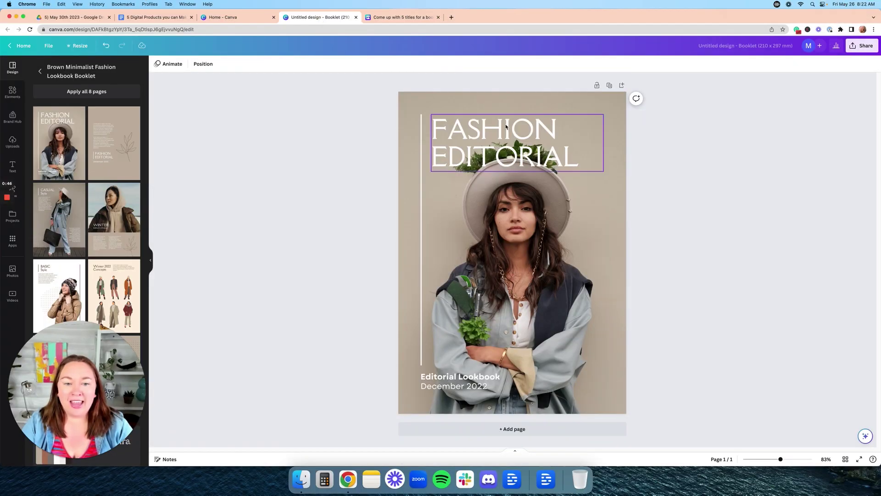
pyautogui.click(506, 127)
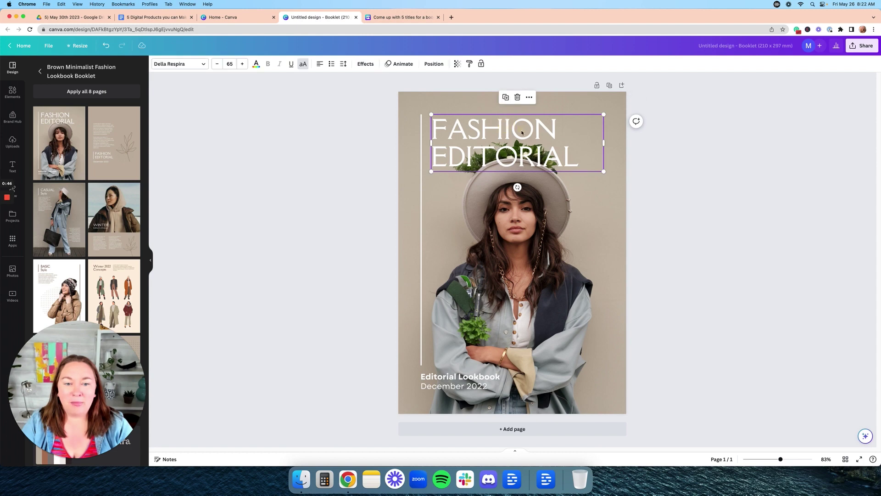
pyautogui.click(521, 130)
pyautogui.write('1.STARTING YOUR FIRST GARDEN WITH CONFIDENCE')
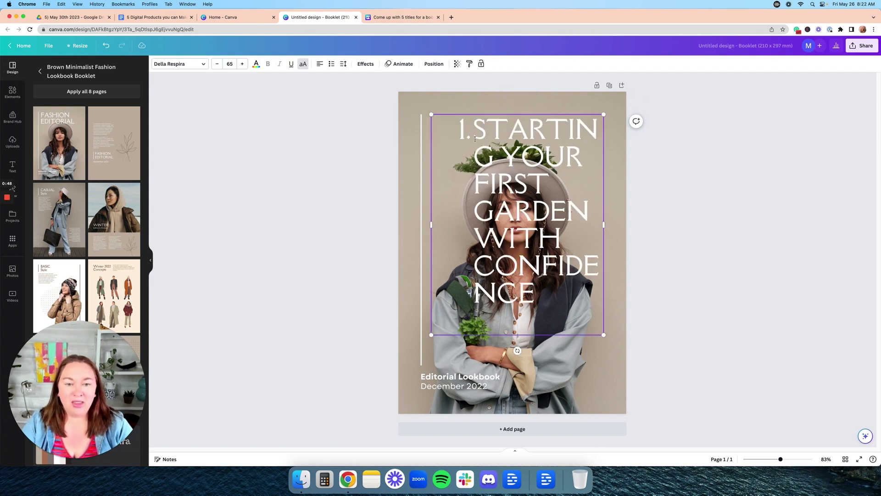
pyautogui.press('BackSpace')
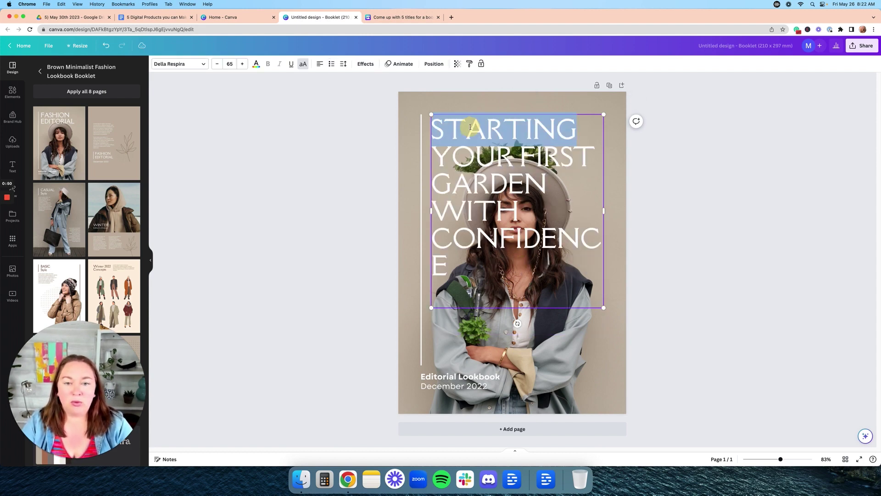
# - Set the whole cover title in Open Sans Extra Bold and reduce its text size
pyautogui.tripleClick(470, 127)
pyautogui.click(205, 65)
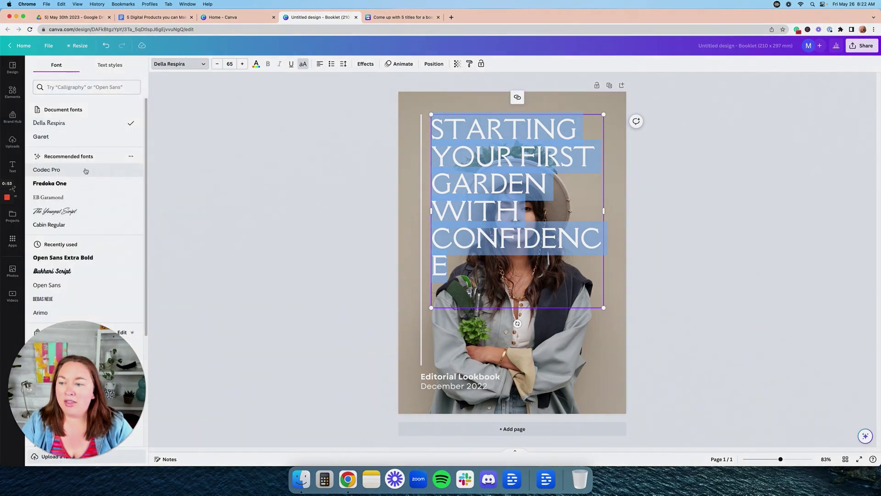
pyautogui.click(62, 237)
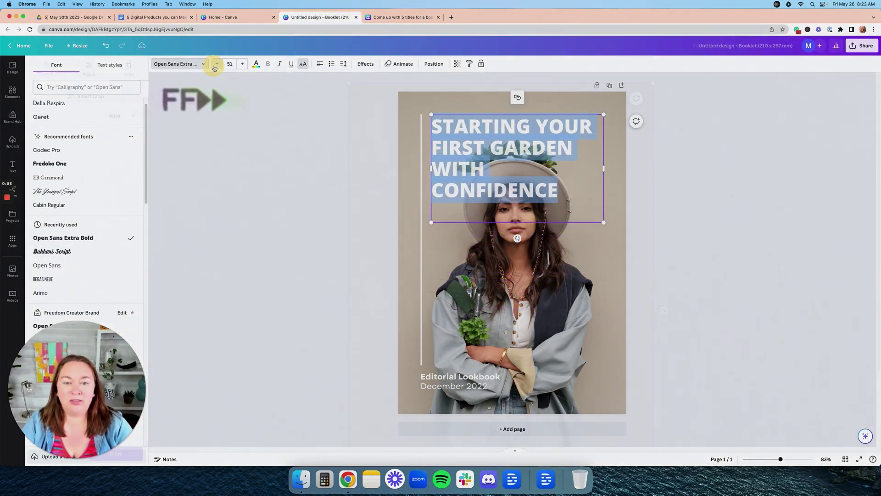
# - Enlarge and reposition the cover photo so the foliage-topped hat sits below the title, and fit the title onto three lines with a shadow
pyautogui.doubleClick(505, 345)
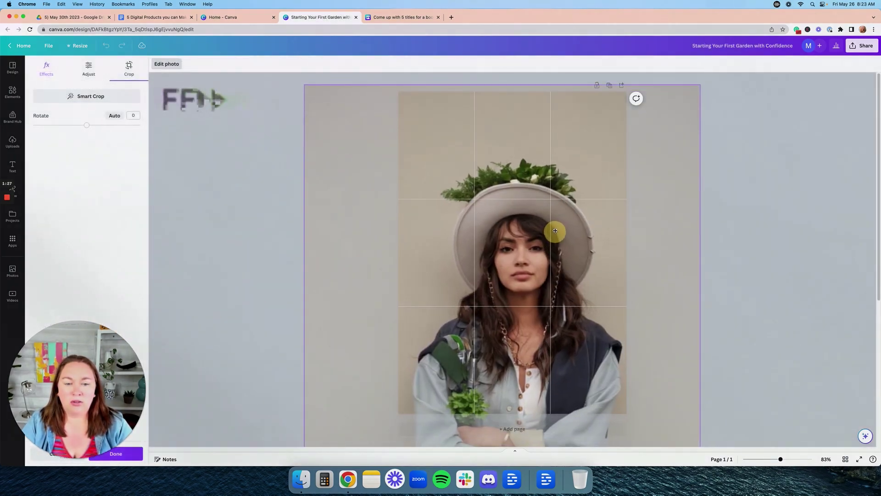
pyautogui.click(278, 238)
pyautogui.click(502, 137)
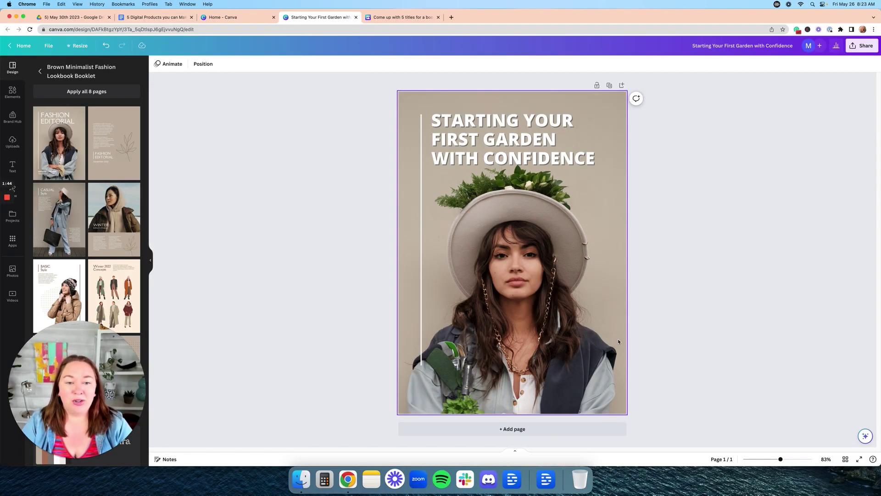
# - Add a second page using the template's text layout with the leaf drawing, and shift the leaf partly over the page's right edge
pyautogui.click(551, 429)
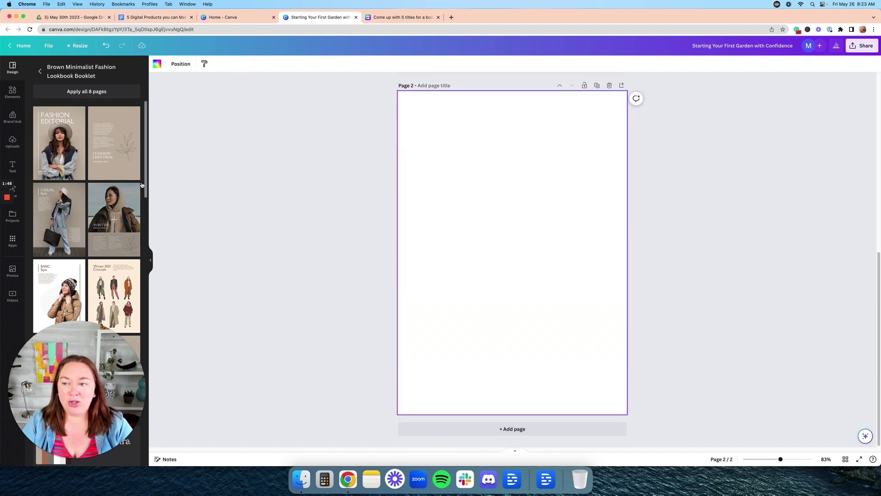
pyautogui.click(114, 143)
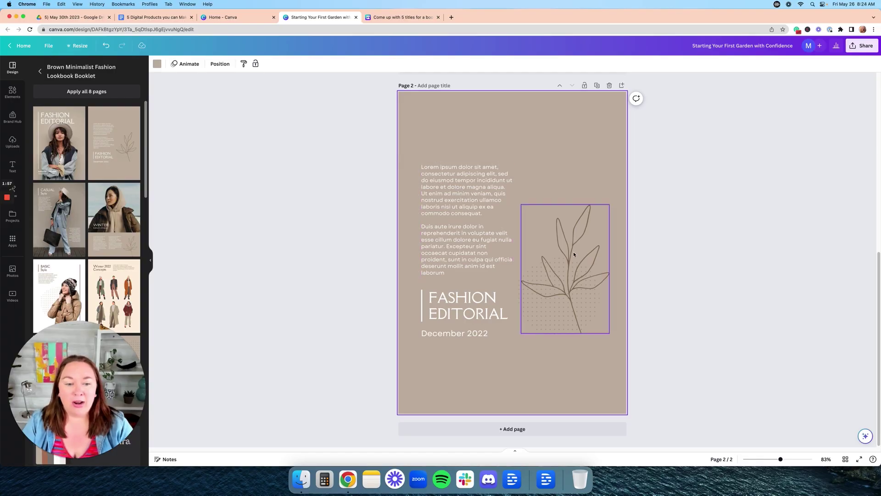
pyautogui.click(574, 252)
pyautogui.moveTo(561, 314); pyautogui.dragTo(604, 239)
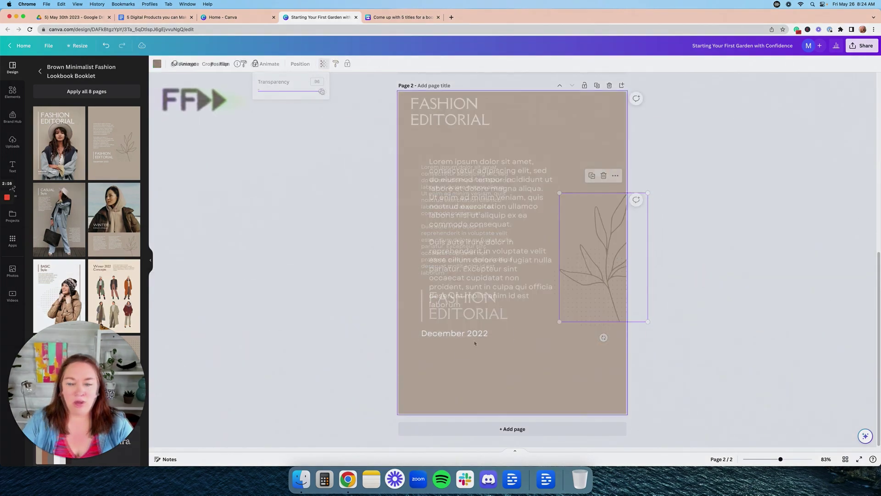
# - On page 2, place the Fashion Editorial heading above the body text and enlarge the body text to about size 20.9, left-aligned with the heading
pyautogui.click(420, 259)
pyautogui.moveTo(453, 124); pyautogui.dragTo(447, 162)
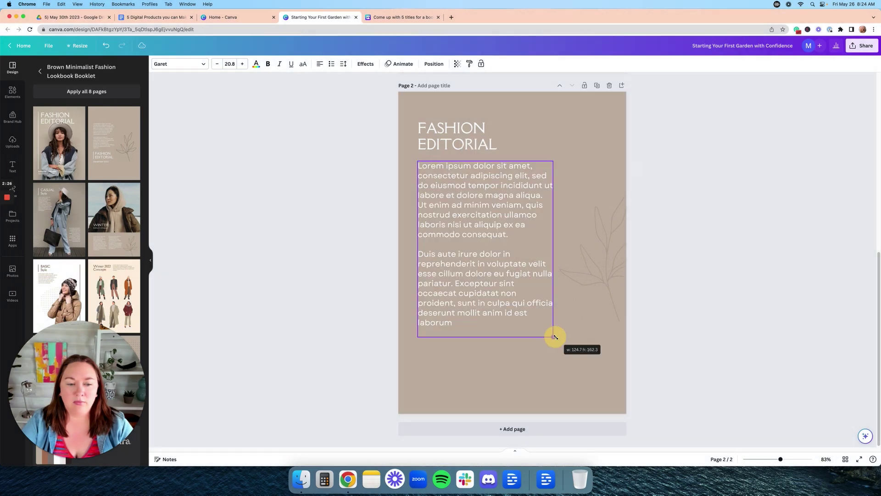
pyautogui.click(372, 274)
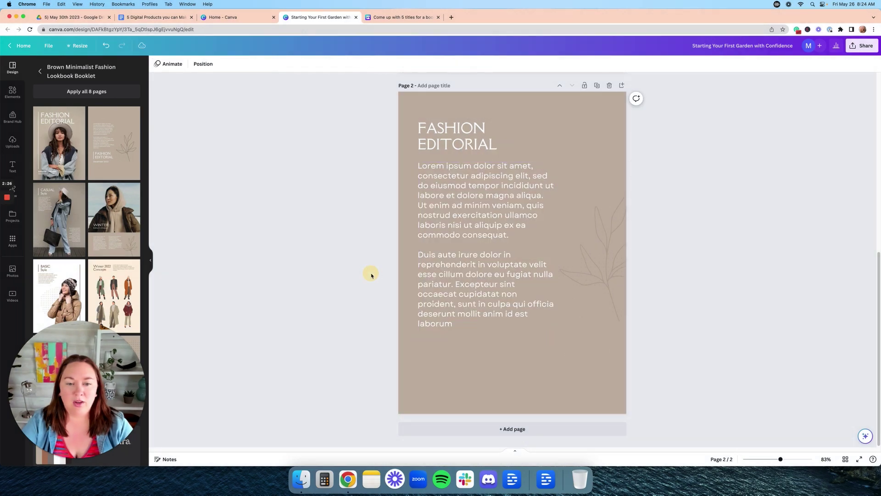
# - In the titles Doc, run Magic Write with the prompt "create 5 chapters for an ebook on getting started with your first garden"
pyautogui.click(403, 18)
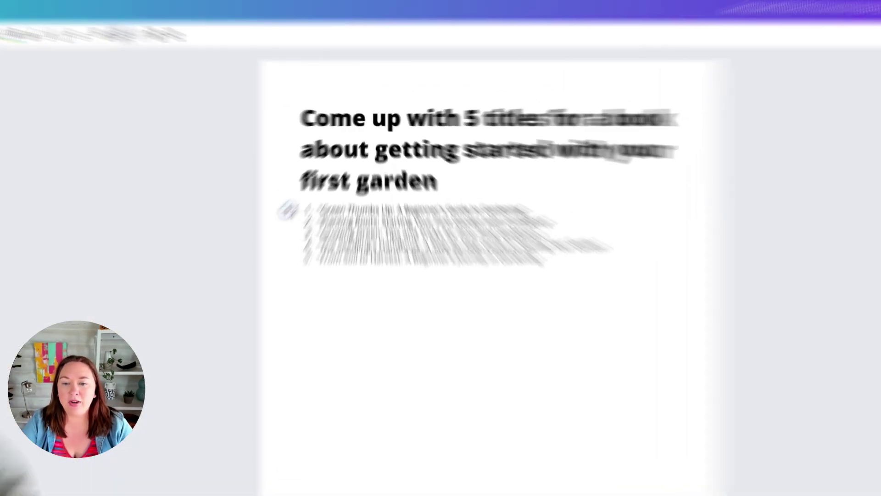
pyautogui.click(318, 179)
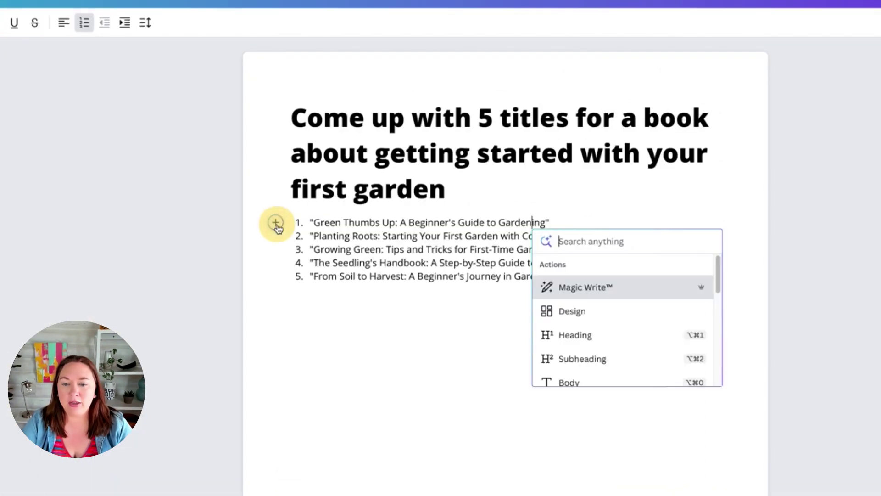
pyautogui.click(602, 294)
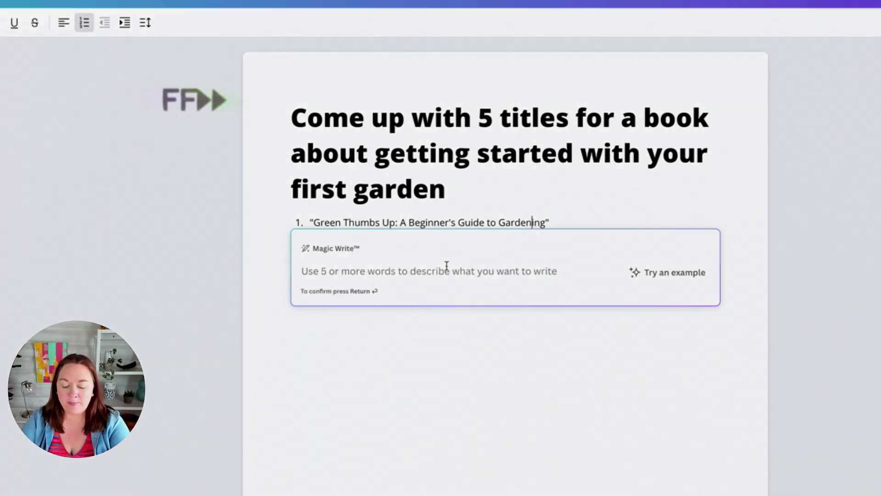
pyautogui.write('create 5 chapters for an ebook')
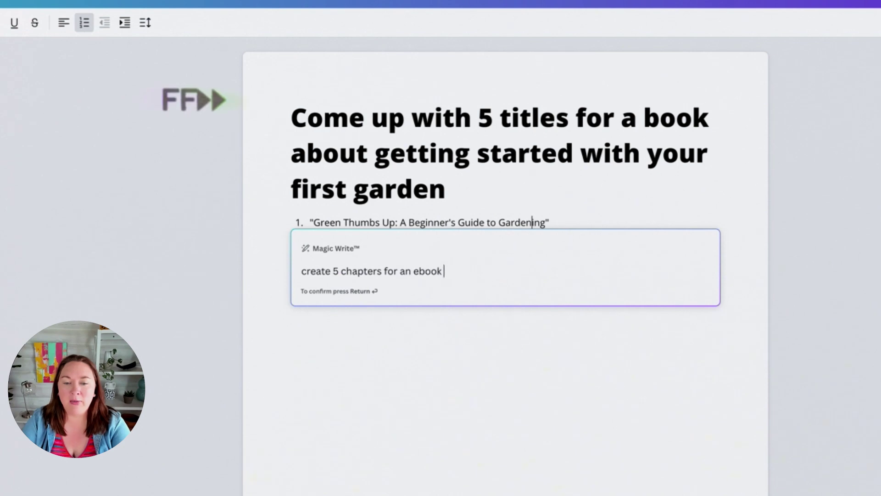
pyautogui.write(' on getting started with your first gar')
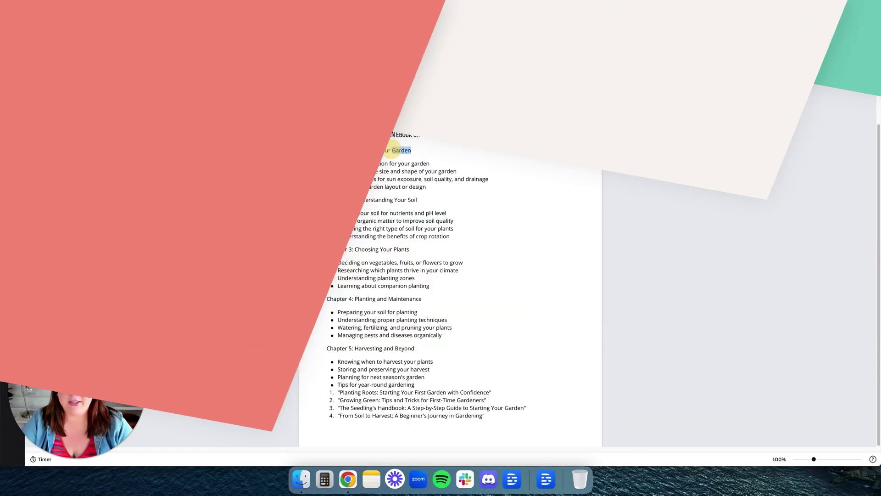
pyautogui.moveTo(411, 151); pyautogui.dragTo(356, 151)
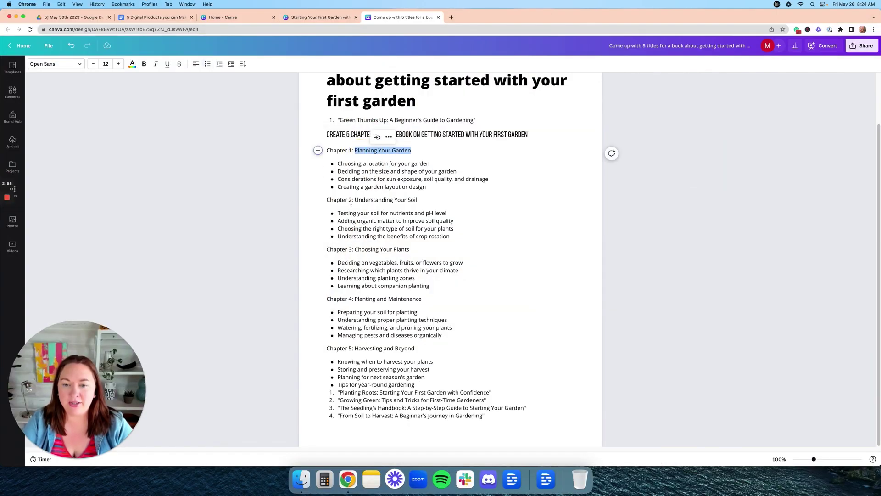
pyautogui.click(317, 150)
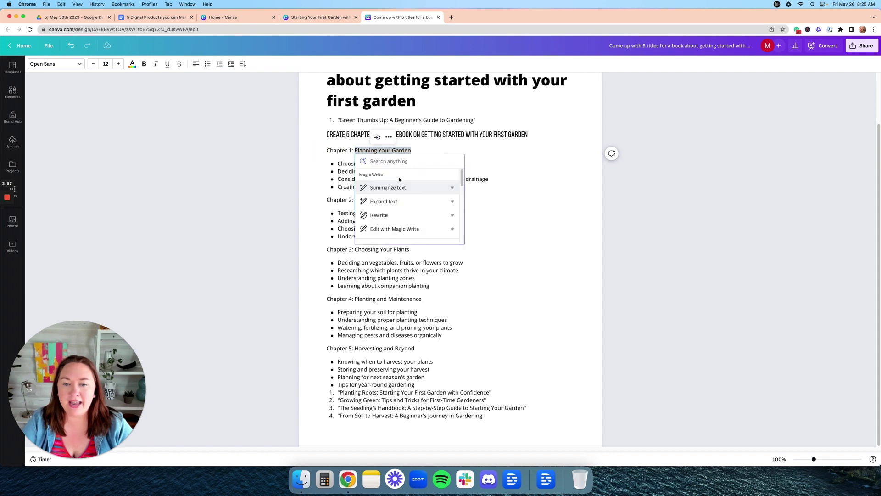
pyautogui.click(338, 180)
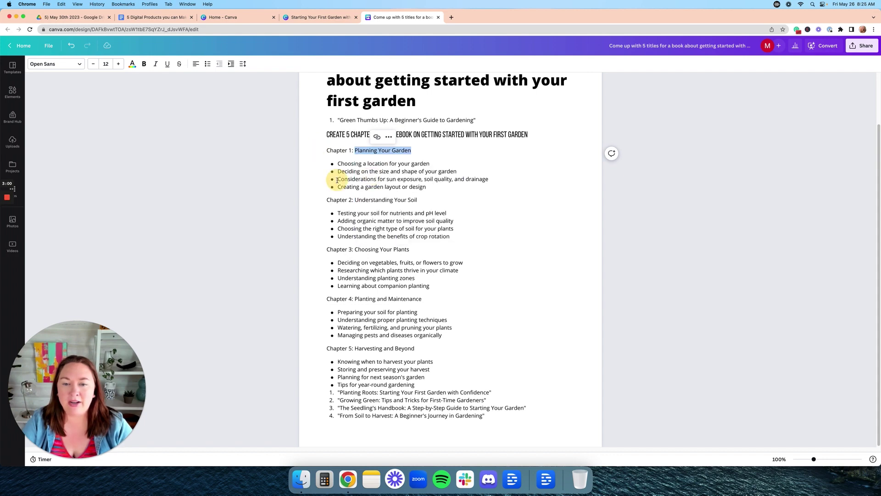
# - At the end of the Doc, run Magic Write with the prompt "Write a chapter for my ebook on "Planning Your Garden""
pyautogui.press('Return')
pyautogui.press('Return')
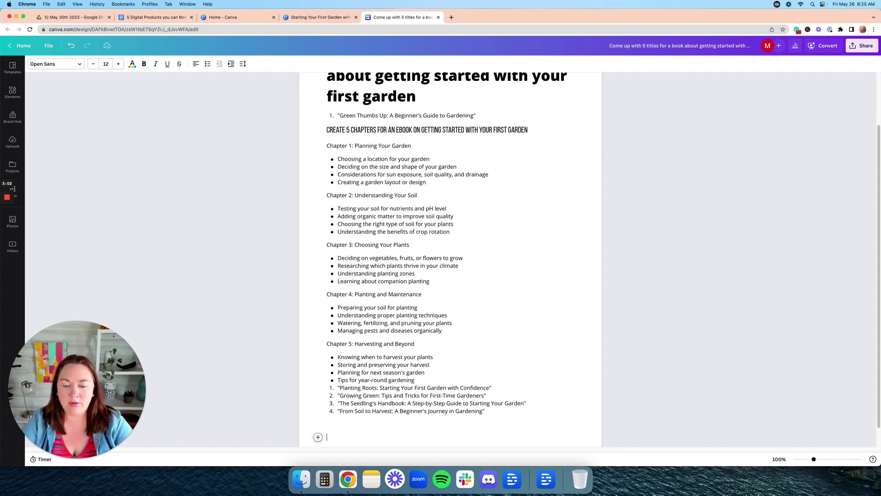
pyautogui.click(318, 437)
pyautogui.click(358, 376)
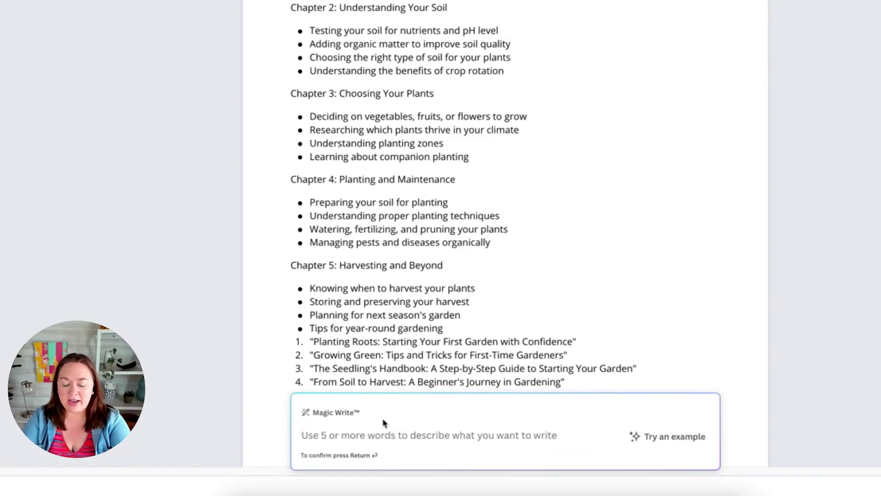
pyautogui.write('Write')
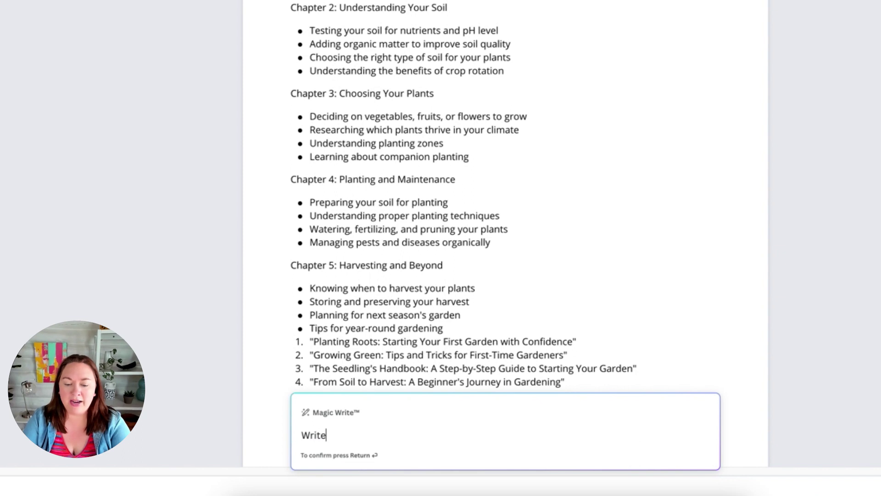
pyautogui.write(' a chapt')
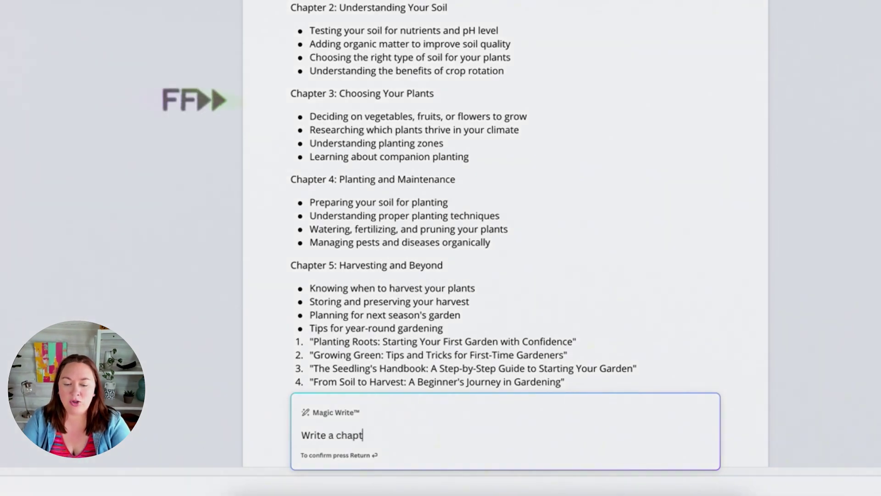
pyautogui.write('er for my ebook on "Planning Your Garden"')
pyautogui.press('Return')
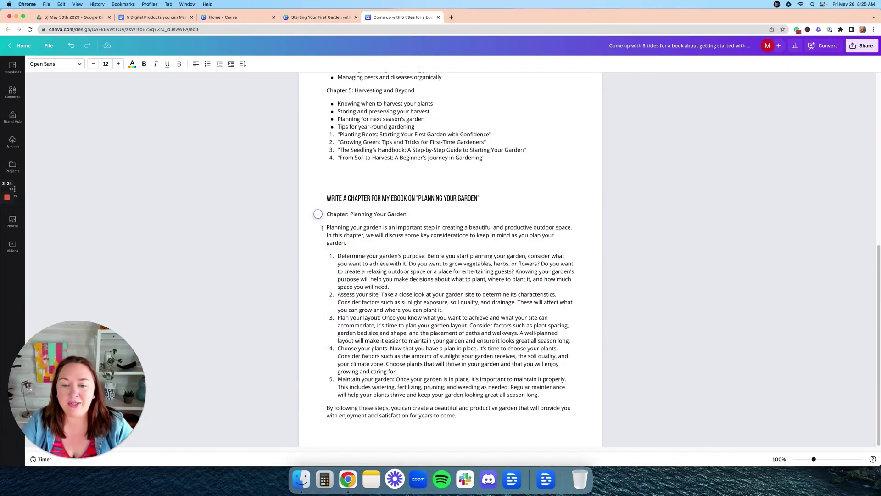
pyautogui.moveTo(323, 228); pyautogui.dragTo(458, 424)
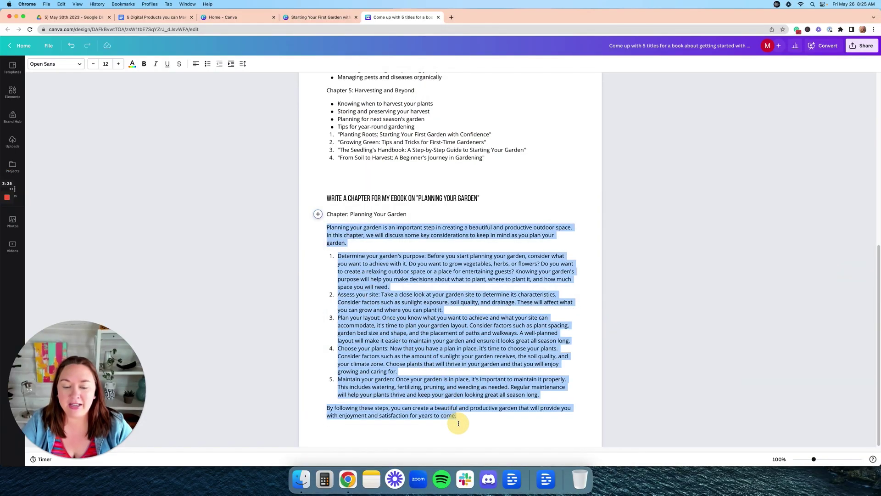
pyautogui.click(305, 17)
pyautogui.click(475, 213)
pyautogui.click(399, 17)
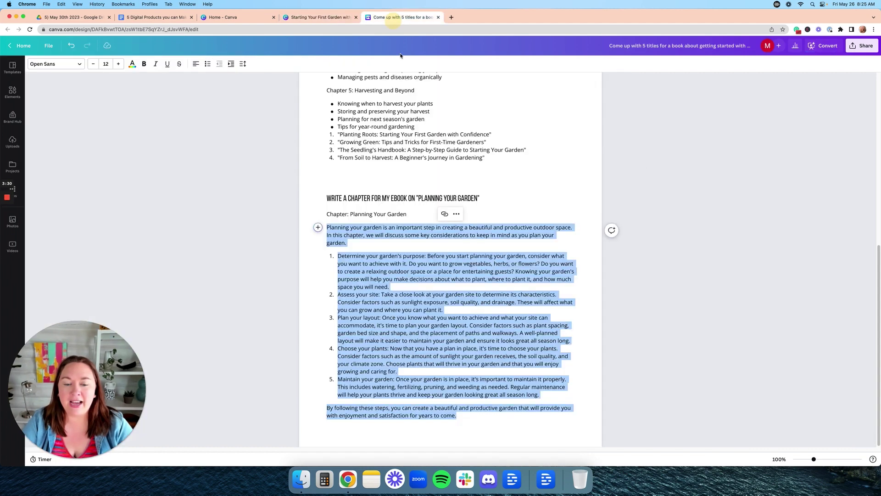
# - Copy the chapter's first numbered point, "Determine your garden's purpose", and paste it over the body text on page 2 of the booklet
pyautogui.click(410, 279)
pyautogui.moveTo(338, 256); pyautogui.dragTo(397, 289)
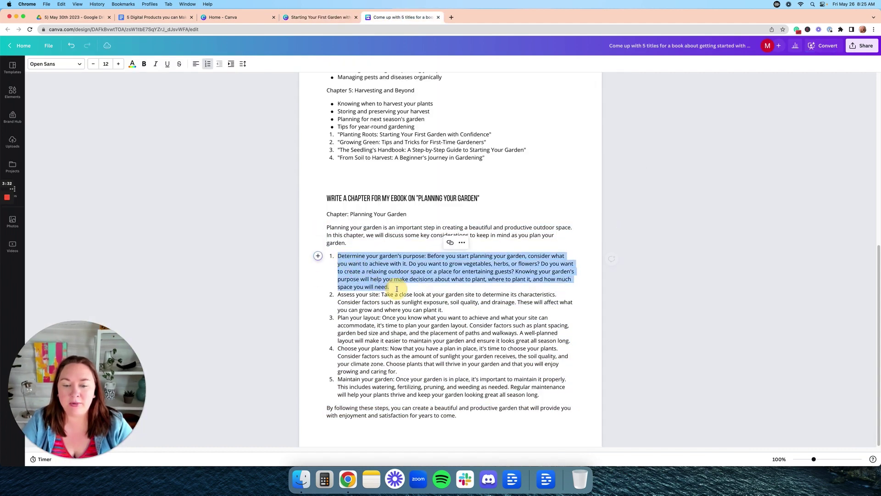
pyautogui.press('super+c')
pyautogui.hotkey('ctrl', 'shift', 'Tab')
pyautogui.press('super+v')
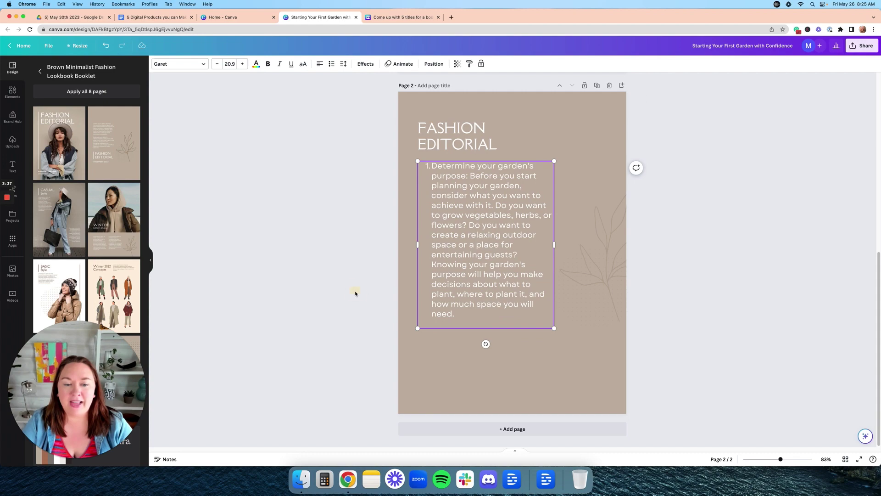
pyautogui.scroll(8, 362, 253)
pyautogui.scroll(-8, 362, 250)
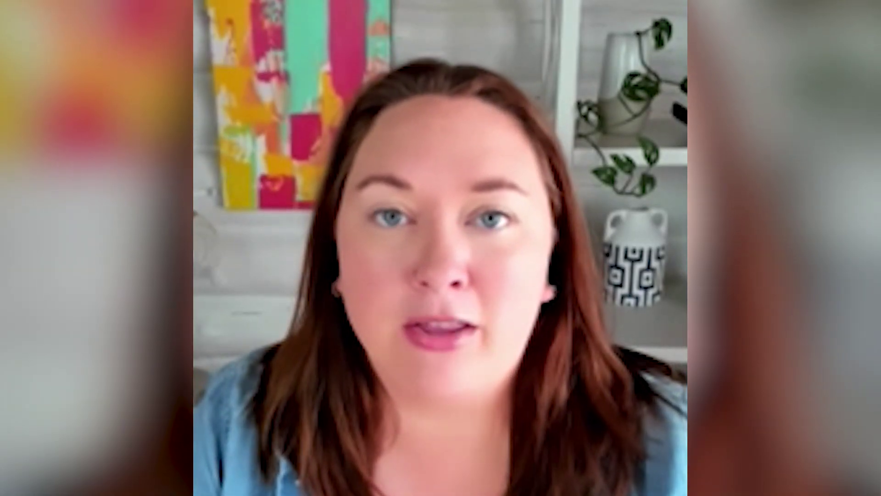
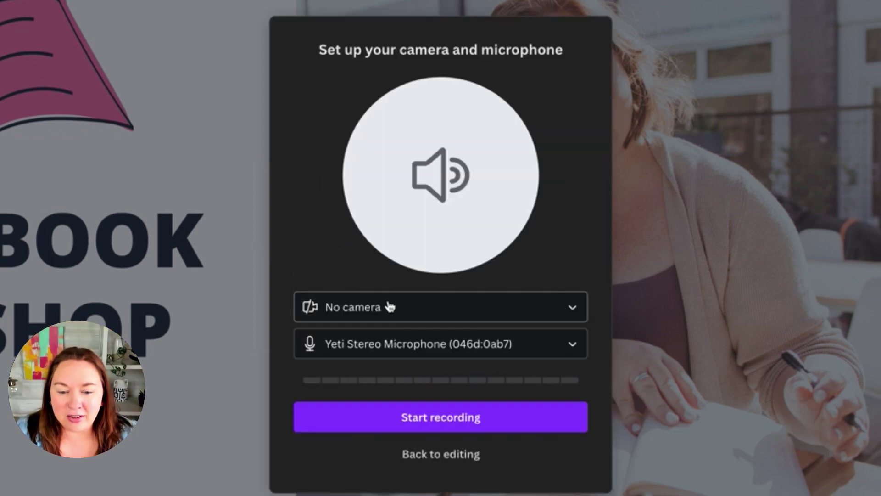
# - Choose the Logitech BRIO as the camera and start recording the Viral Ebook Workshop presentation
pyautogui.click(391, 306)
pyautogui.click(387, 248)
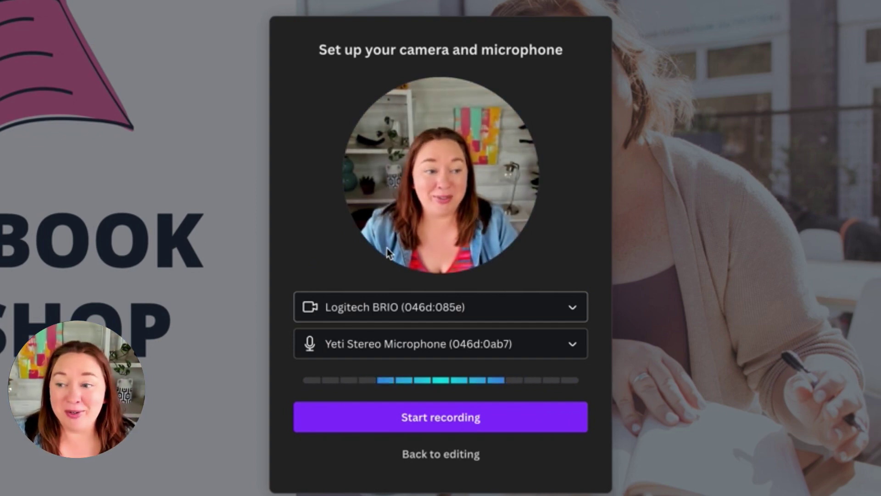
pyautogui.click(448, 425)
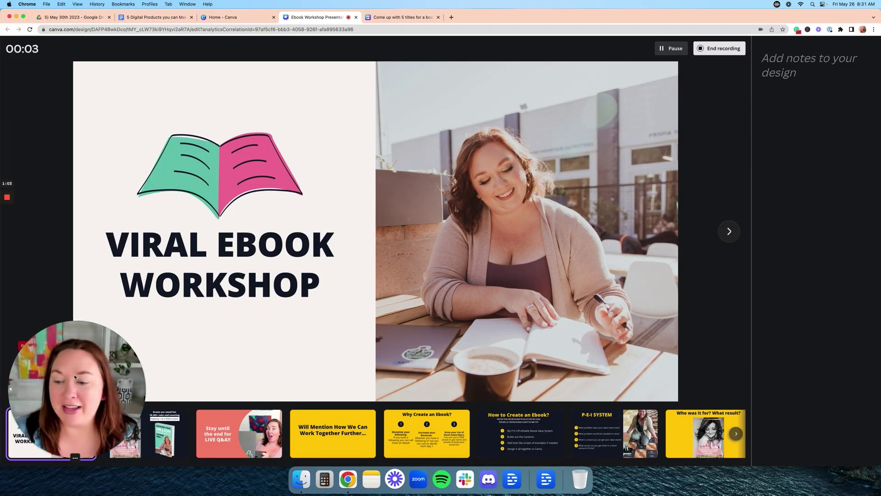
pyautogui.moveTo(76, 377); pyautogui.dragTo(253, 316)
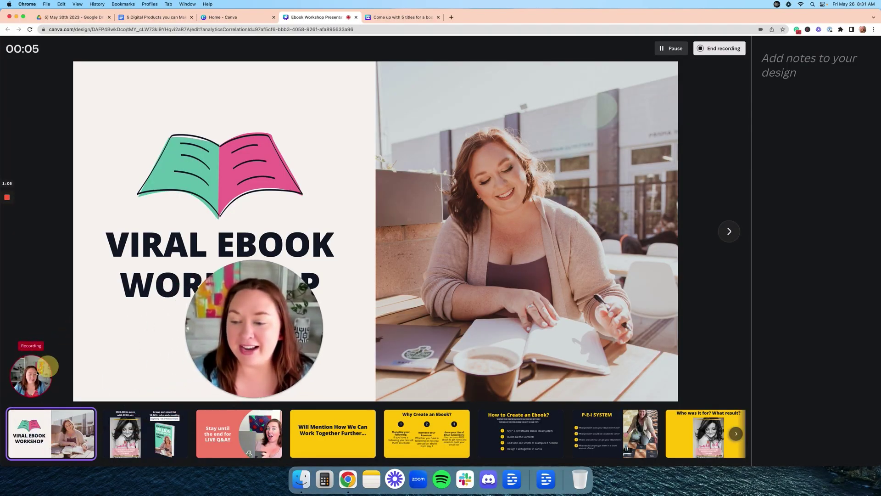
# - Move the camera bubble to the slide's lower-left corner, then end the workshop recording and copy its share link
pyautogui.moveTo(203, 325); pyautogui.dragTo(74, 337)
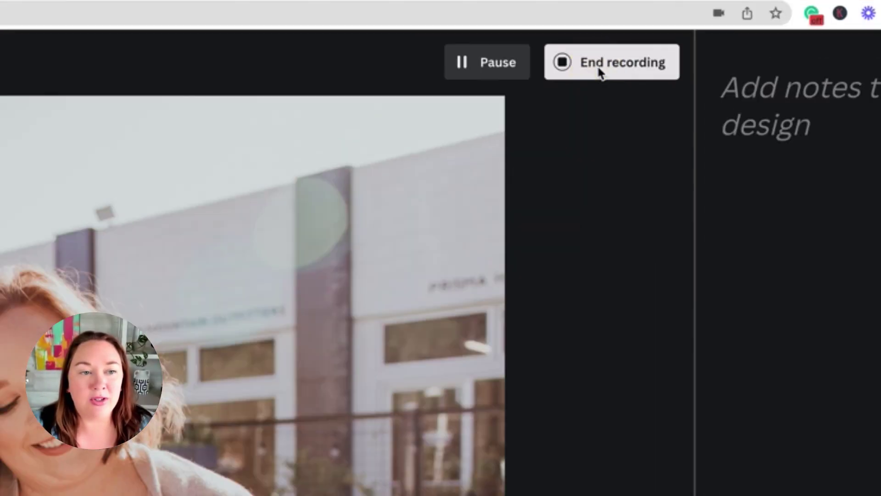
pyautogui.click(626, 67)
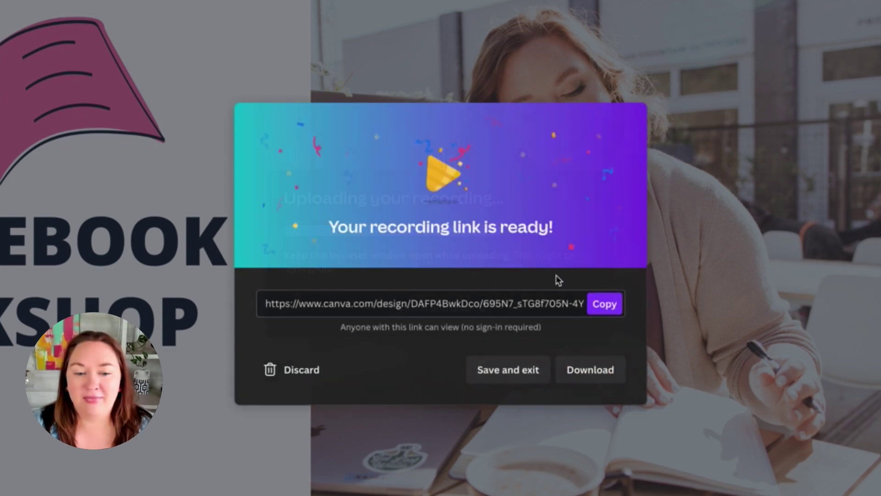
pyautogui.click(613, 304)
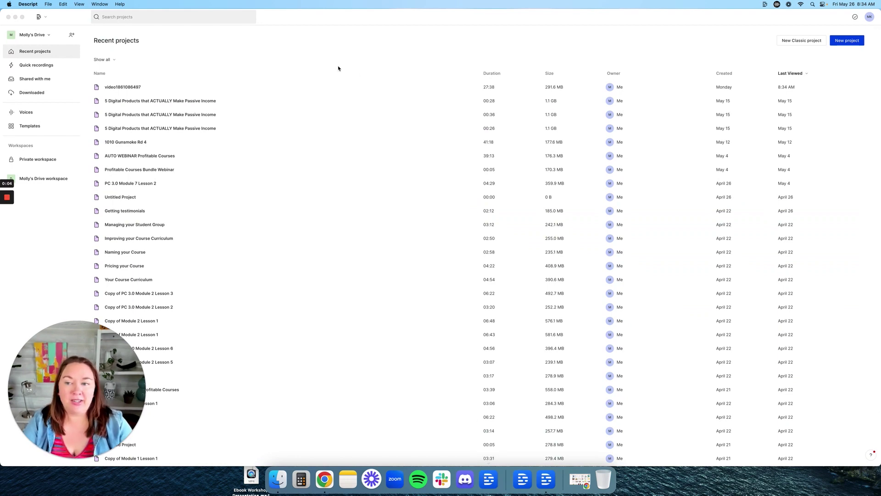
pyautogui.click(115, 87)
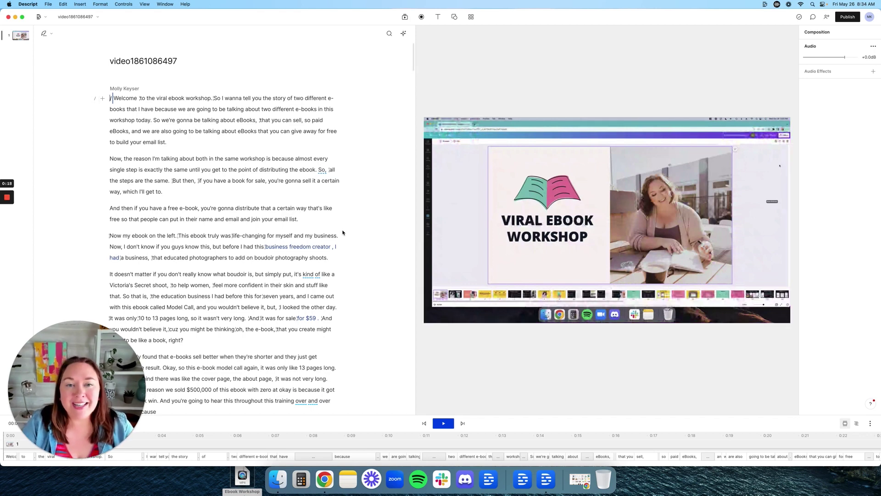
pyautogui.scroll(-15, 283, 173)
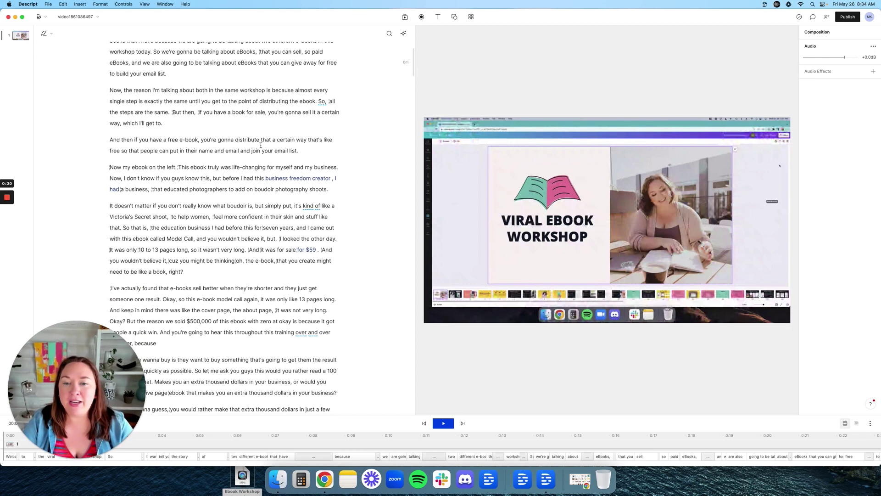
pyautogui.scroll(-20, 269, 156)
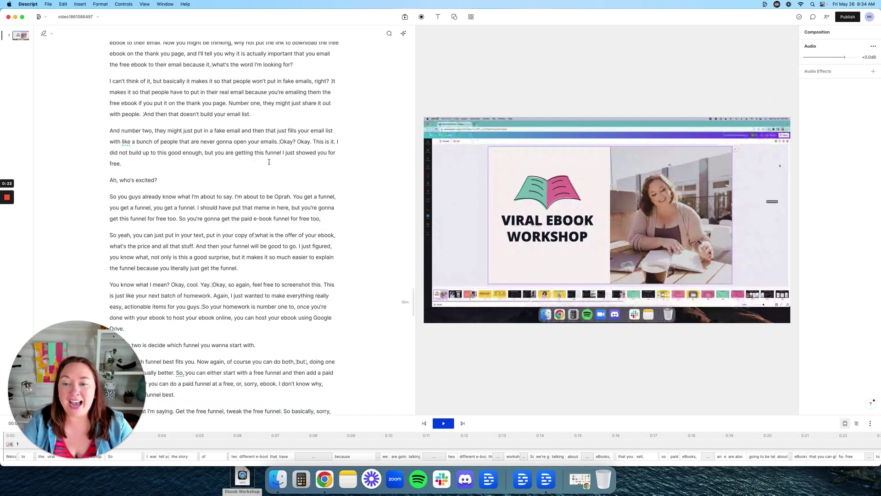
pyautogui.scroll(20, 267, 166)
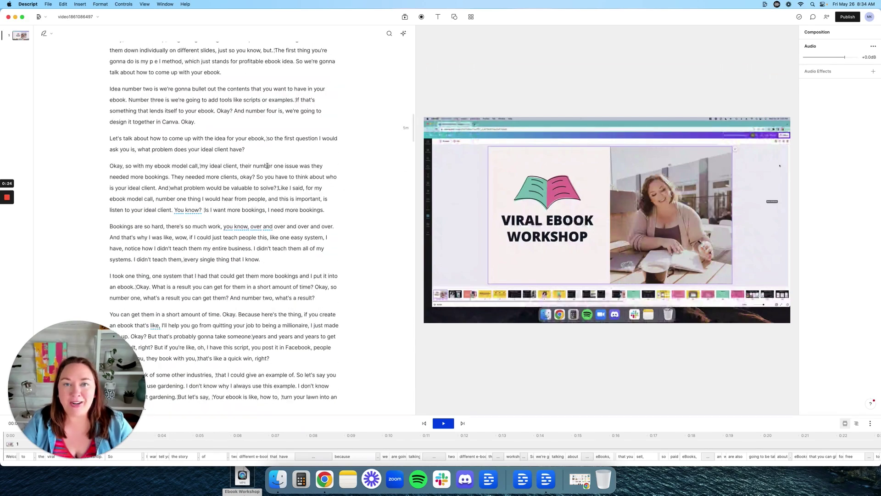
# - Delete the opening sentence "Welcome to the viral ebook workshop." from the transcript
pyautogui.moveTo(130, 100); pyautogui.dragTo(228, 151)
pyautogui.click(220, 136)
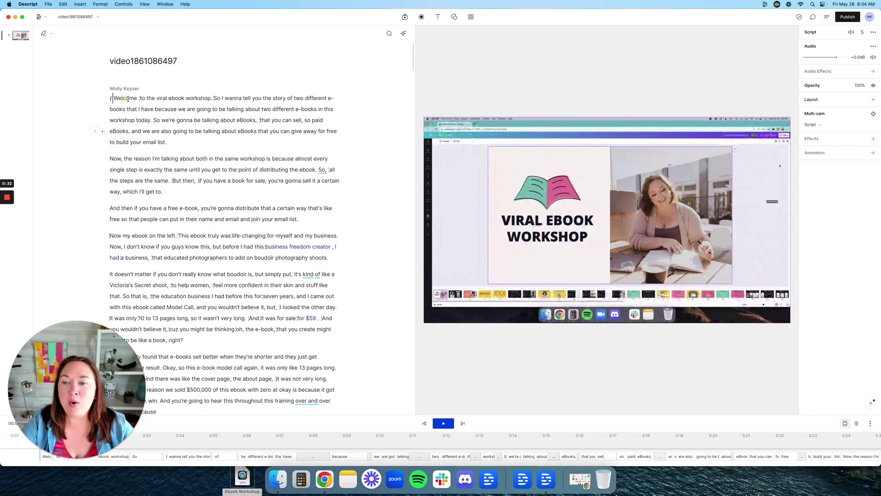
pyautogui.moveTo(174, 98); pyautogui.dragTo(202, 98)
pyautogui.click(216, 99)
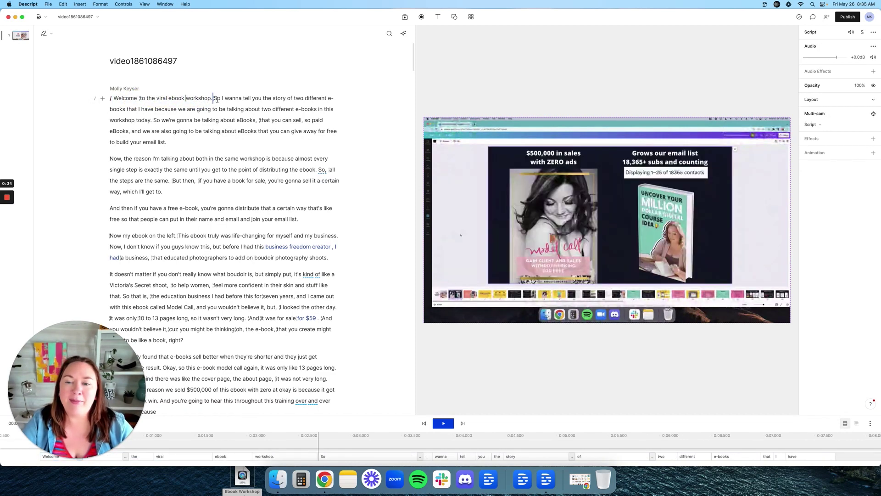
pyautogui.moveTo(200, 99); pyautogui.dragTo(135, 99)
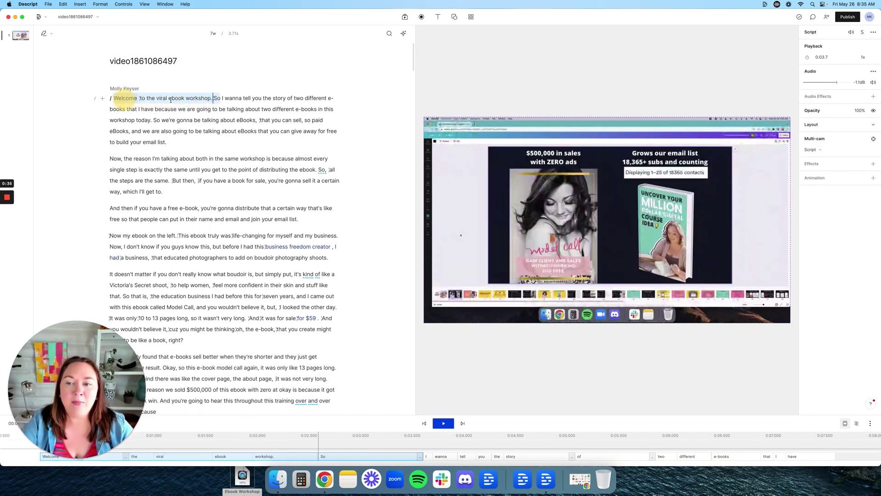
pyautogui.click(171, 99)
pyautogui.moveTo(201, 99); pyautogui.dragTo(95, 104)
pyautogui.press('BackSpace')
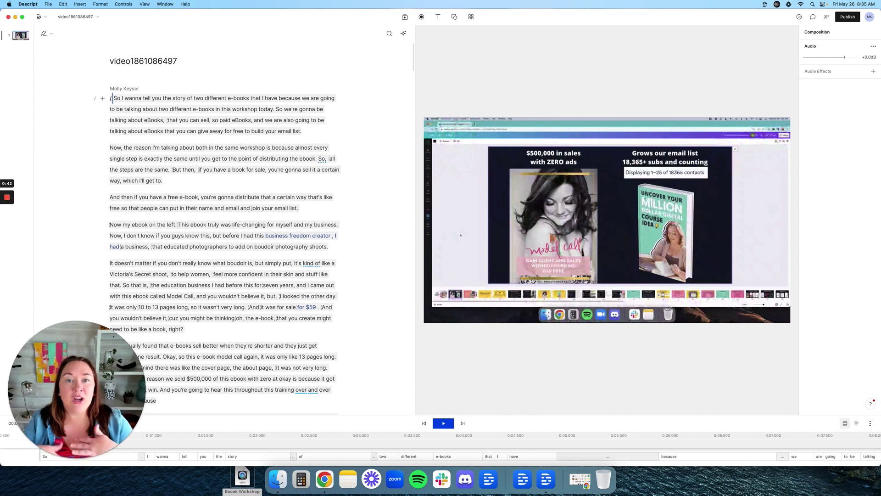
# - Undo the deletion of the transcript's opening sentence
pyautogui.press('super+z')
pyautogui.press('Escape')
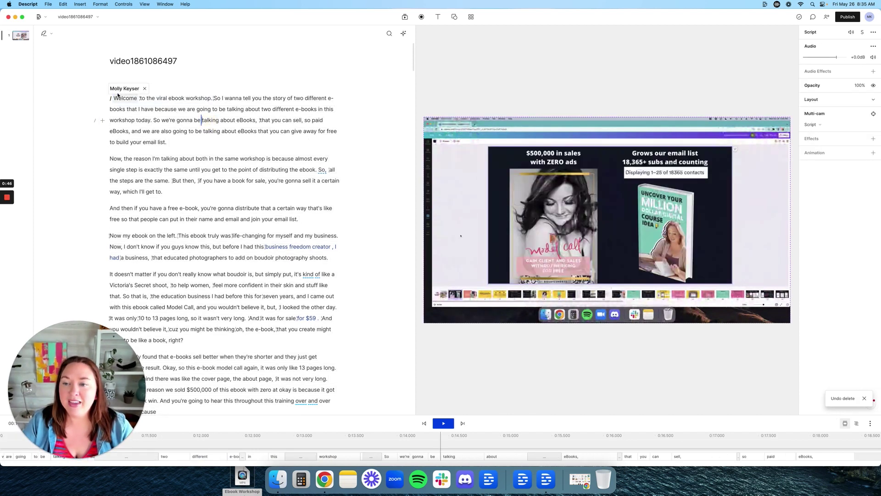
pyautogui.moveTo(128, 98); pyautogui.dragTo(207, 100)
pyautogui.click(211, 100)
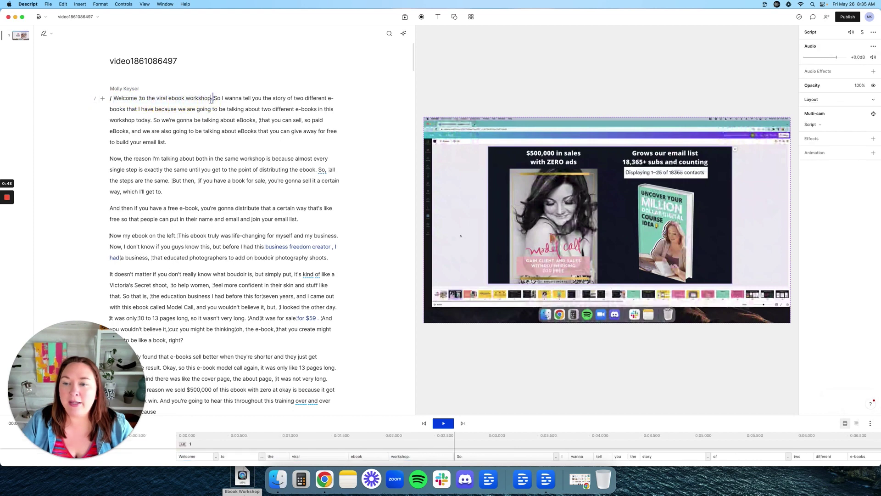
# - Overdub the word "ebook" in the transcript's opening sentence with "digital pdf"
pyautogui.click(183, 98)
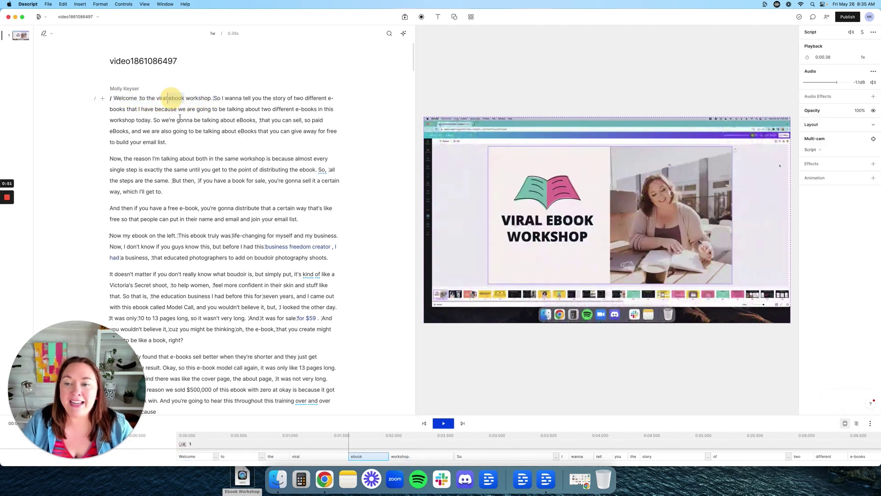
pyautogui.moveTo(184, 98); pyautogui.dragTo(170, 99)
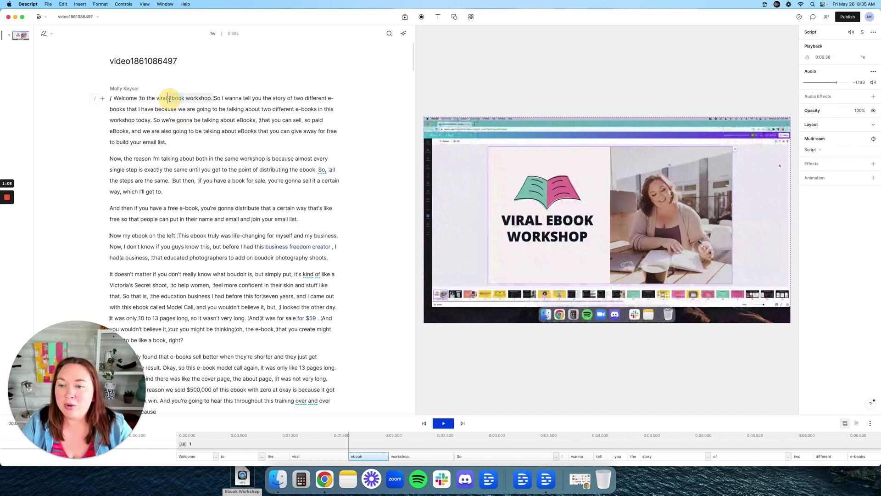
pyautogui.click(143, 85)
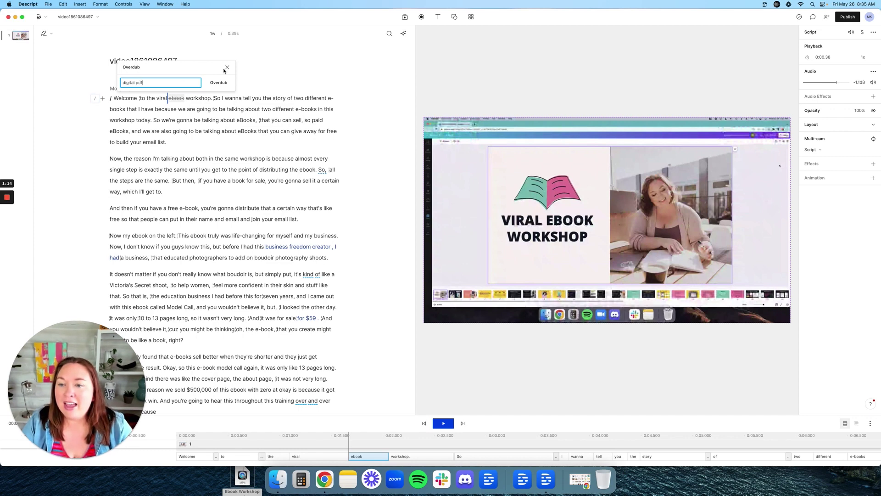
pyautogui.click(218, 83)
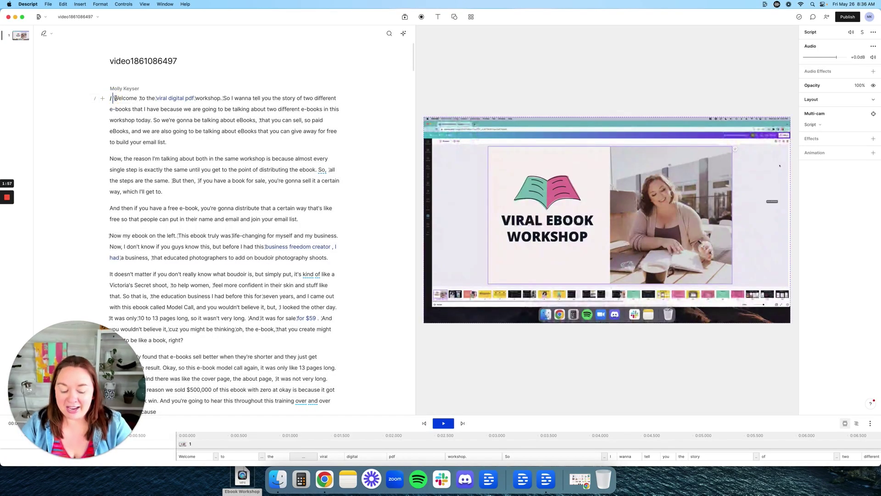
# - Undo the overdub and play back the original opening sentence from its start
pyautogui.press('XF86AudioLowerVolume')
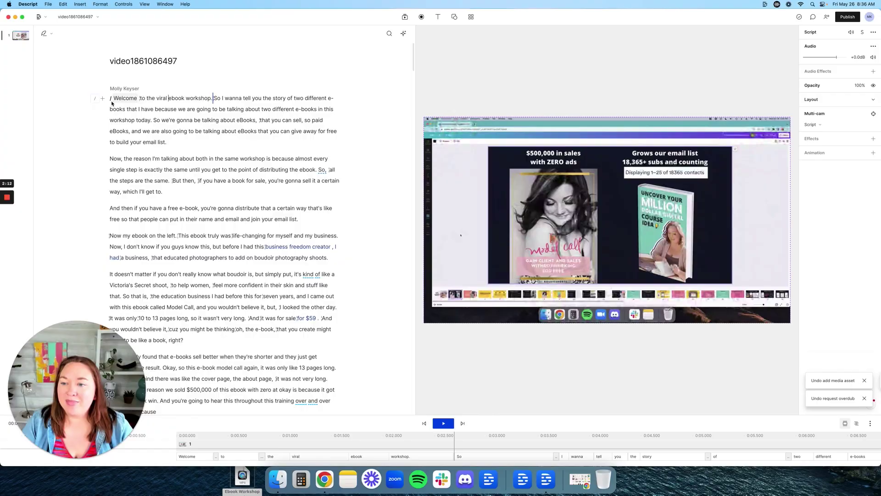
pyautogui.click(114, 99)
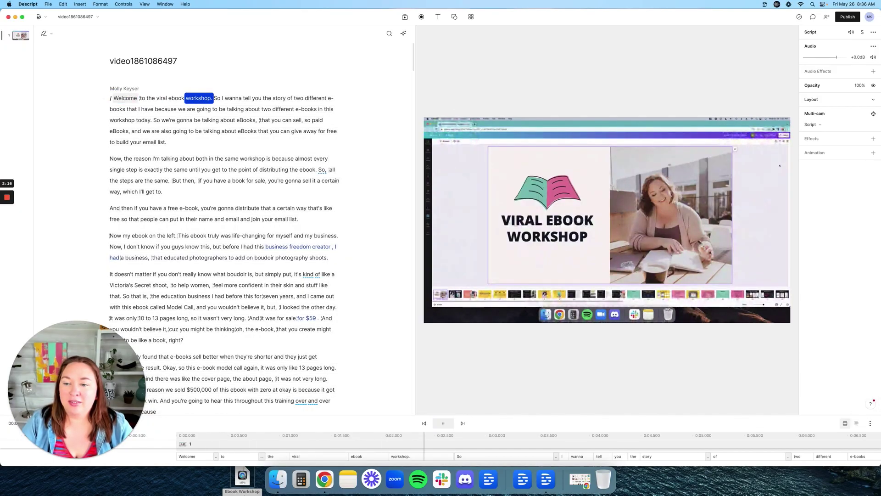
# - Replace "ebook" in the opening sentence with "digital pdf" using Overdub and play back the new audio
pyautogui.moveTo(181, 99); pyautogui.dragTo(169, 99)
pyautogui.click(143, 84)
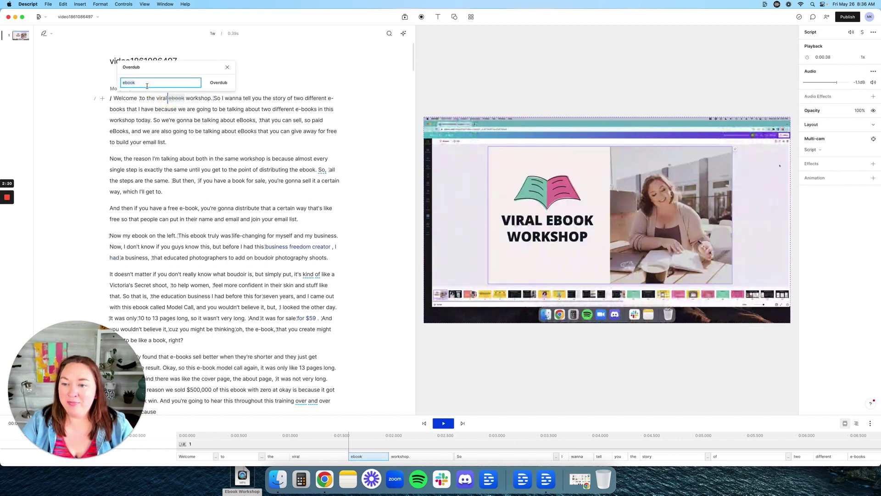
pyautogui.write('digital pdf')
pyautogui.press('Return')
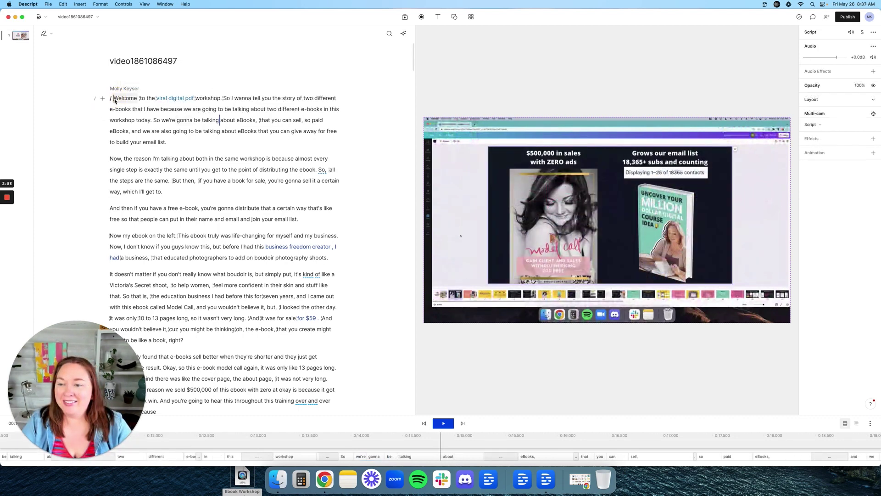
pyautogui.press('super+a')
pyautogui.press('space')
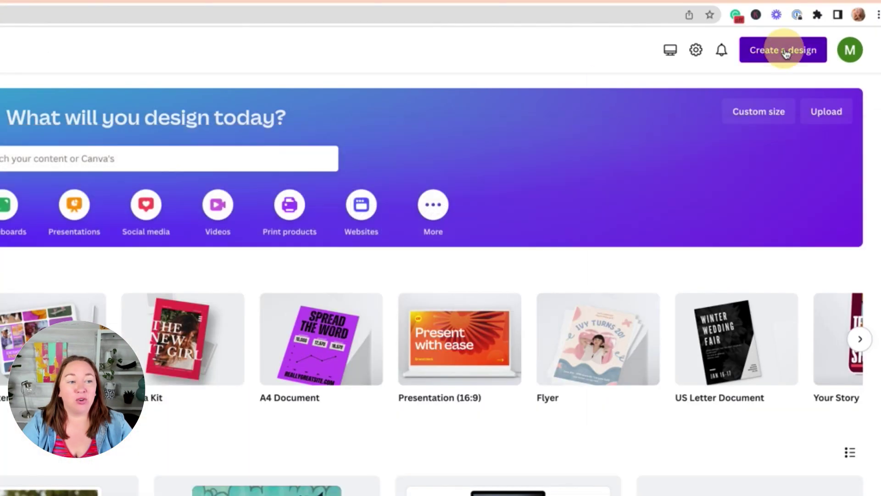
# - Switch to Canva and create a new US Letter design by searching the design types for "checklist"
pyautogui.click(823, 49)
pyautogui.write('checklist')
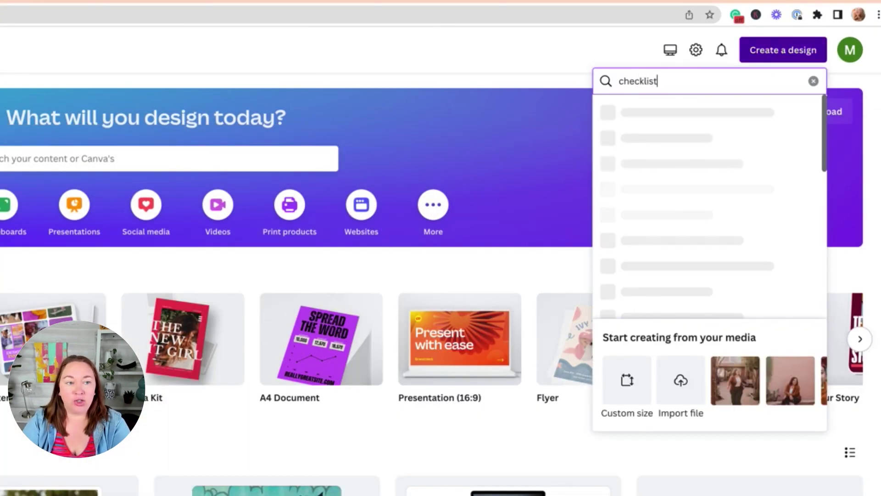
pyautogui.click(672, 115)
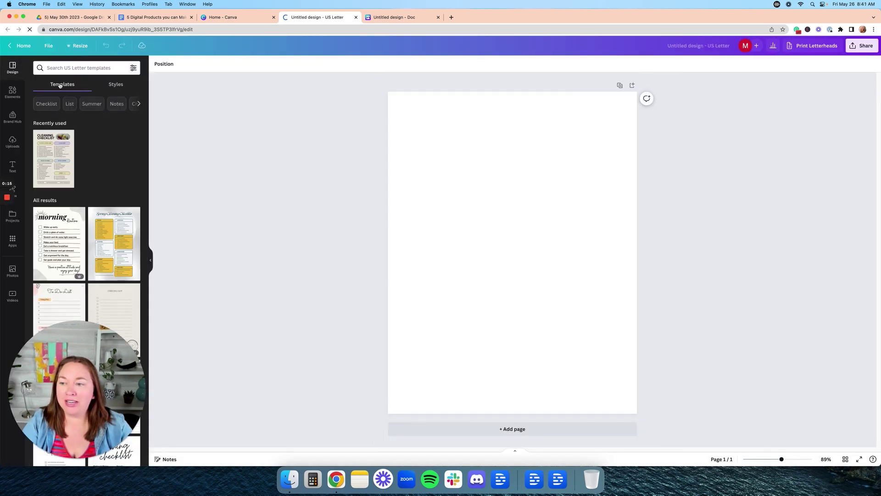
# - Browse the checklist templates and apply White Simple Minimalist Cleaning Checklist to the blank page
pyautogui.scroll(-3, 116, 241)
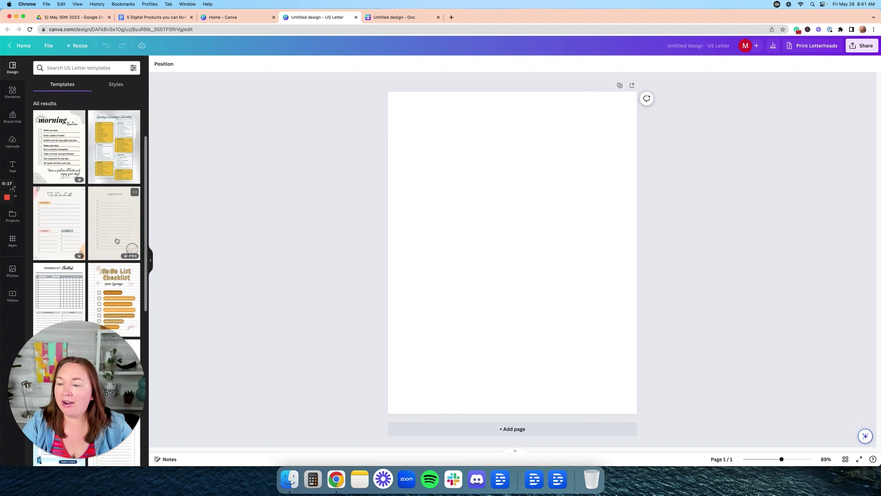
pyautogui.scroll(-3, 117, 240)
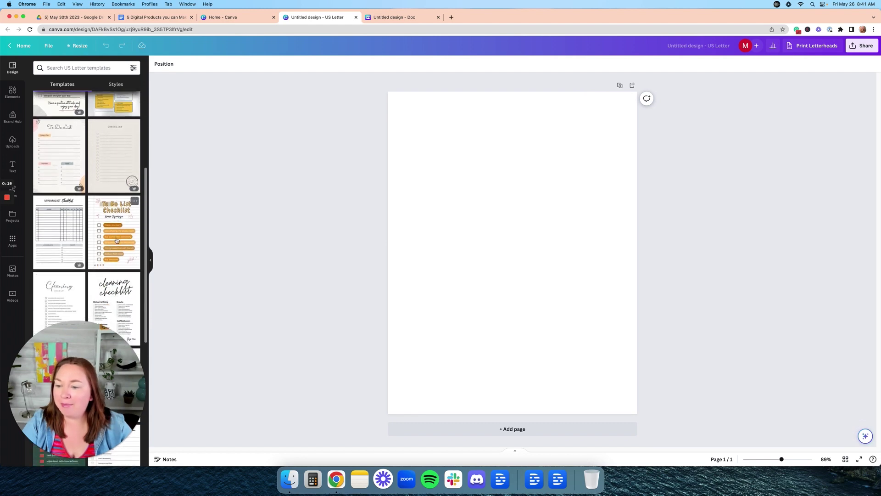
pyautogui.scroll(-2, 116, 240)
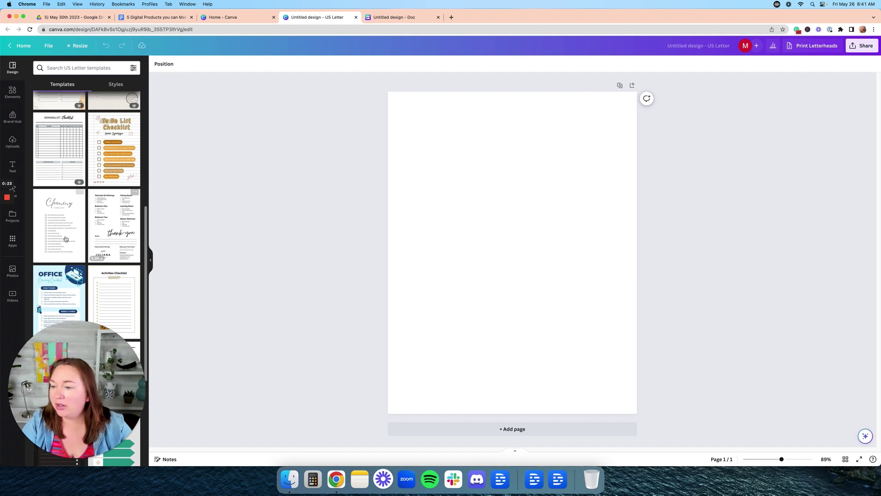
pyautogui.click(61, 238)
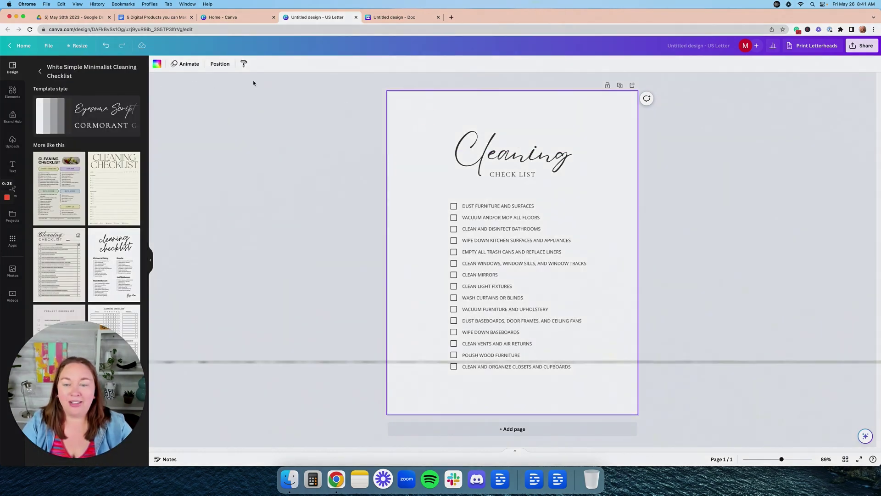
# - Set the page background to the light beige colour of the Freedom Creator brand palette
pyautogui.click(157, 64)
pyautogui.click(100, 162)
pyautogui.click(114, 157)
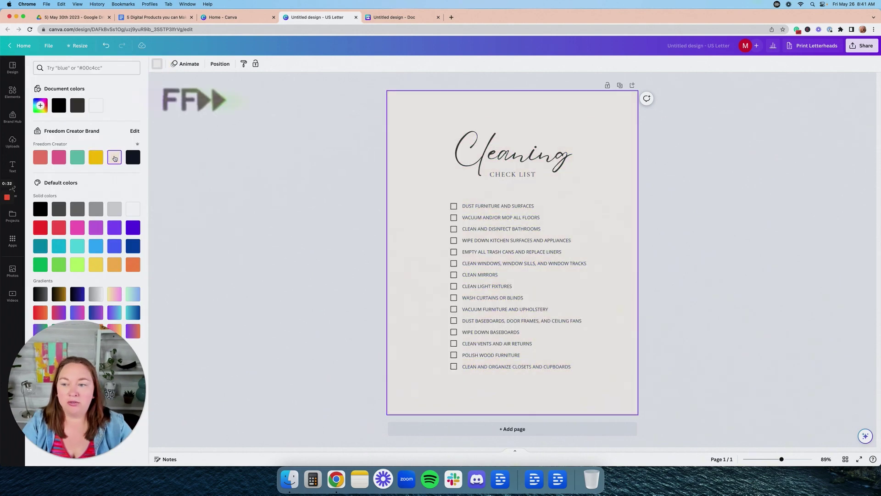
# - Recolour the "Cleaning" title, "CHECK LIST" subtitle and list items with the brand palette's dark navy
pyautogui.click(312, 164)
pyautogui.click(482, 160)
pyautogui.click(256, 63)
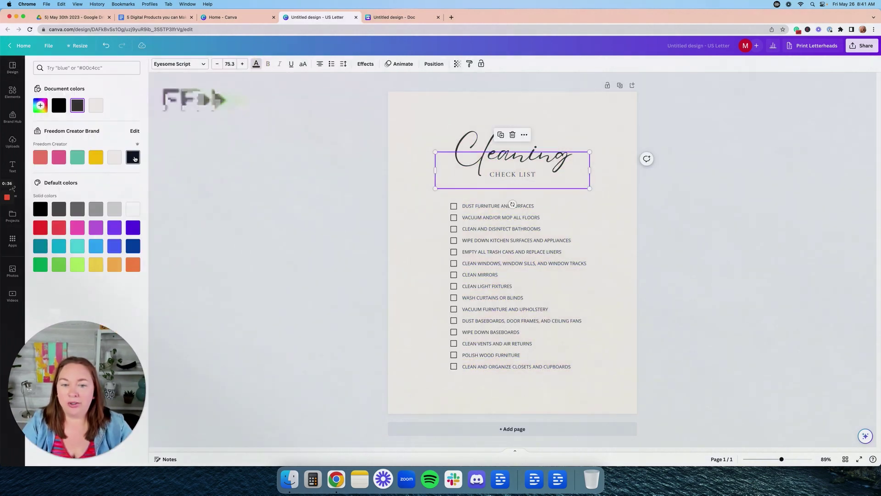
pyautogui.click(491, 180)
pyautogui.click(256, 64)
pyautogui.click(500, 223)
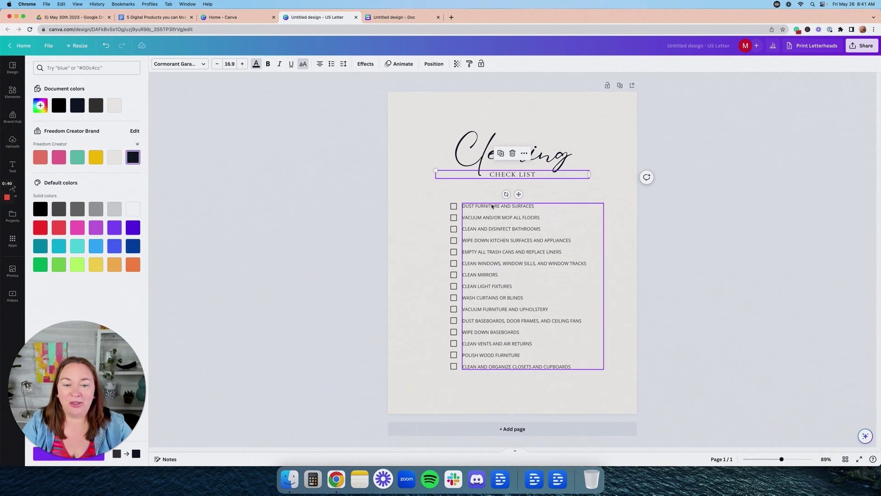
pyautogui.click(256, 64)
pyautogui.click(136, 158)
pyautogui.click(344, 222)
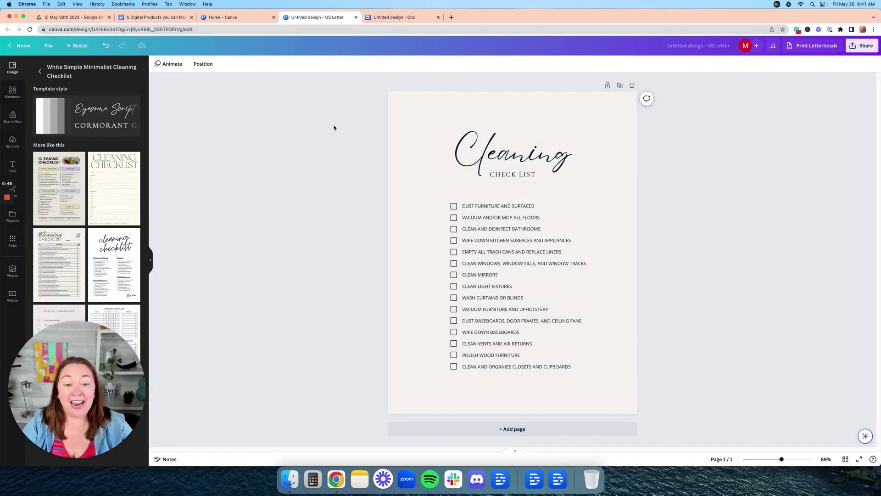
# - In the blank Doc, generate a list with Magic Write using the prompt "give me 20 tasks to keep my house clean every week"
pyautogui.click(386, 17)
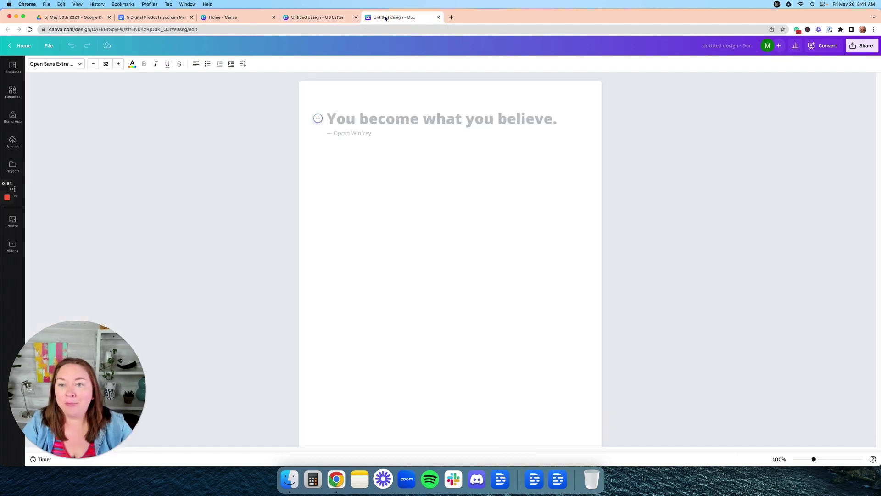
pyautogui.click(160, 129)
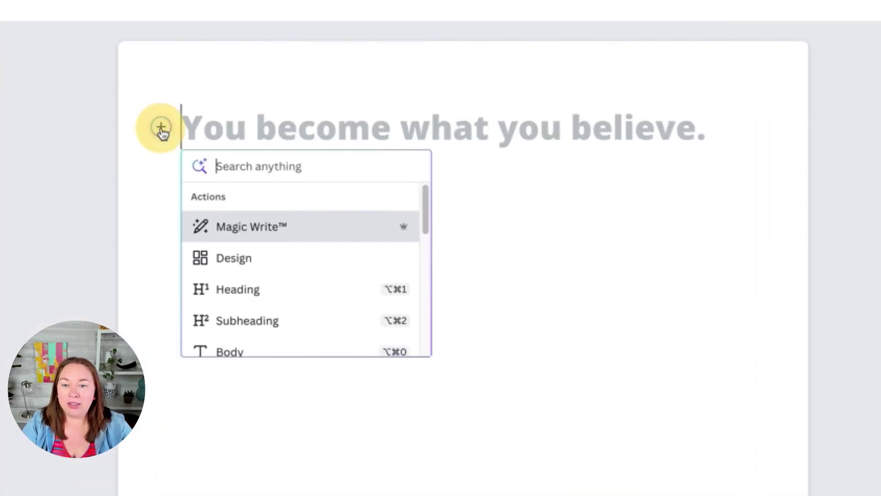
pyautogui.click(250, 226)
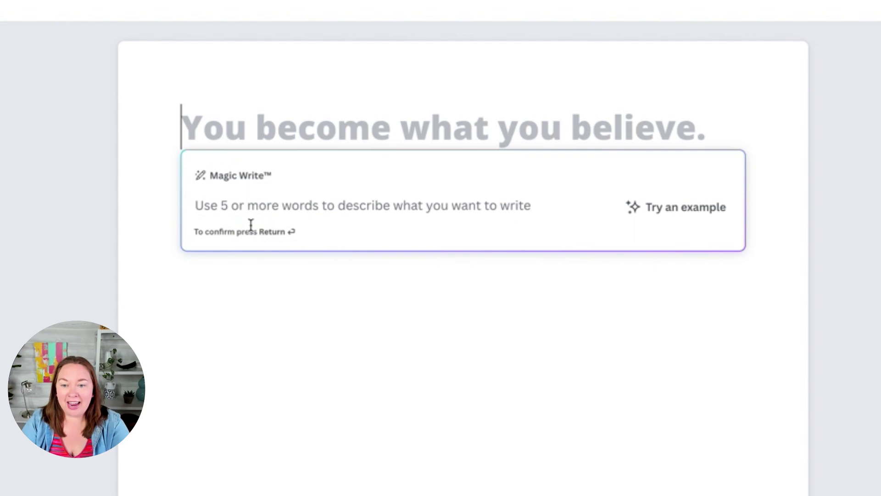
pyautogui.write('give me')
pyautogui.write(' 20 diff')
pyautogui.press('BackSpace')
pyautogui.press('BackSpace')
pyautogui.write('ss')
pyautogui.press('BackSpace')
pyautogui.write('ks to keep m')
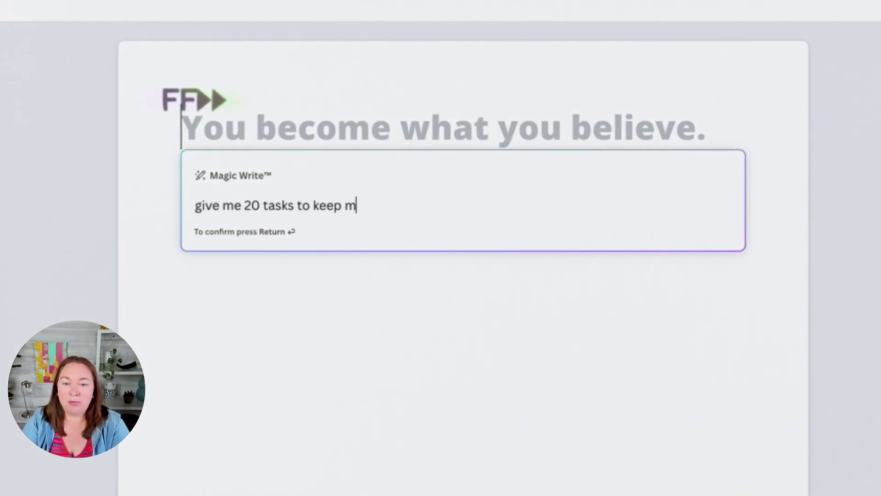
pyautogui.write('y house clean every week')
pyautogui.press('Return')
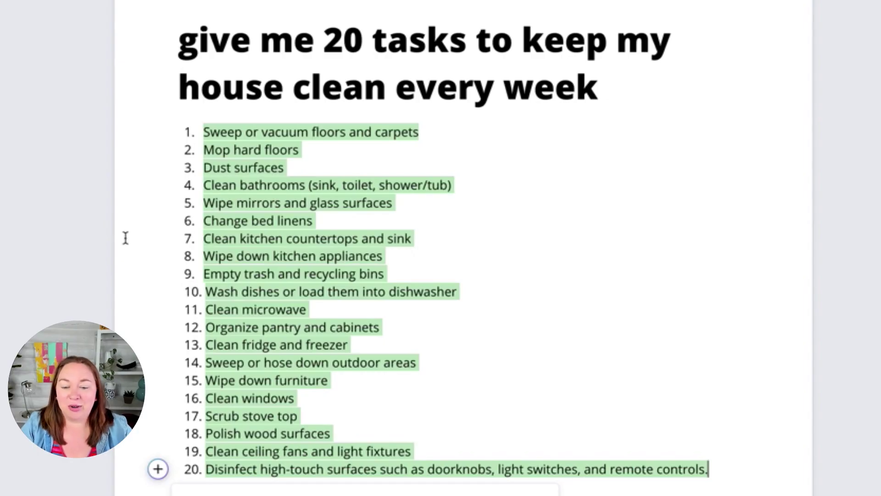
pyautogui.click(239, 197)
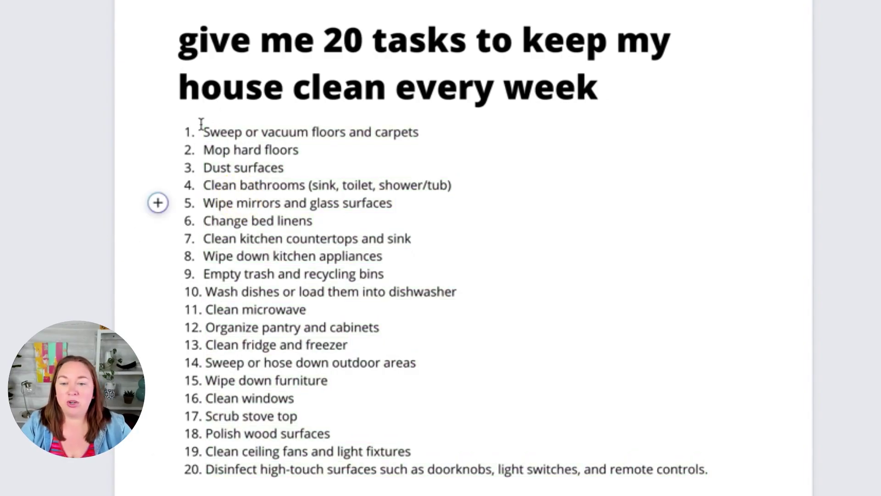
# - Try to replace the checklist's first item with the copied task "Sweep or vacuum floors and carpets", and undo the paste
pyautogui.moveTo(203, 134); pyautogui.dragTo(416, 132)
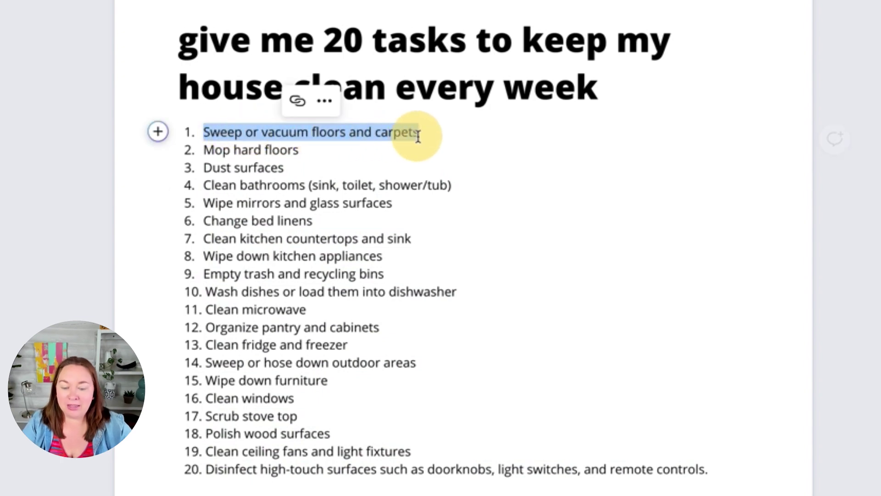
pyautogui.click(316, 17)
pyautogui.click(545, 205)
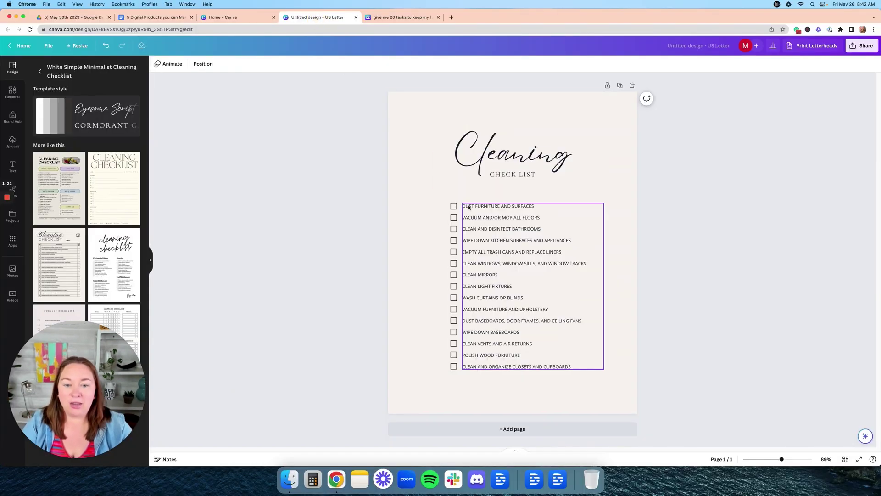
pyautogui.click(545, 206)
pyautogui.hotkey('ctrl', 'a')
pyautogui.click(545, 206)
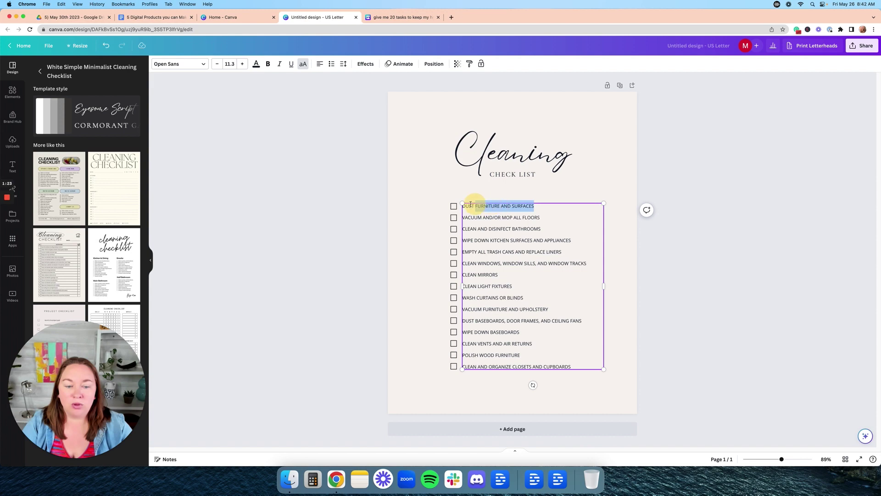
pyautogui.write('1. SWEEP OR VACUUM FLOORS AND CARPETS')
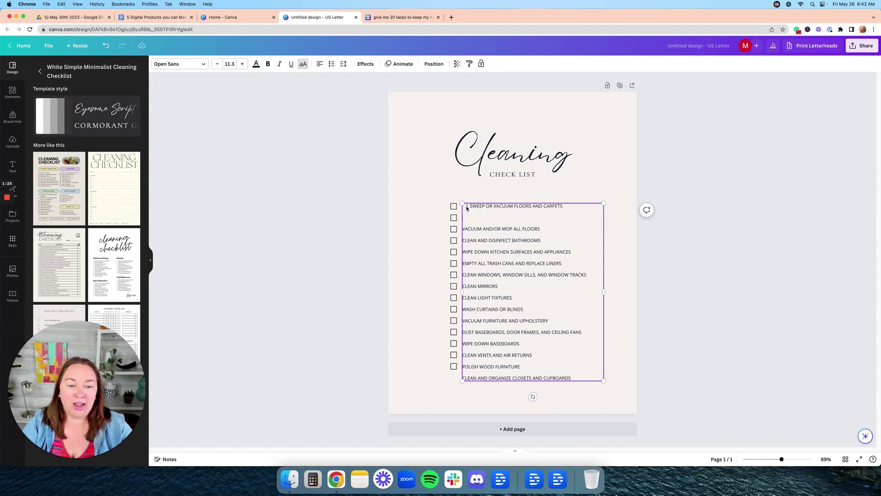
pyautogui.press('super+z')
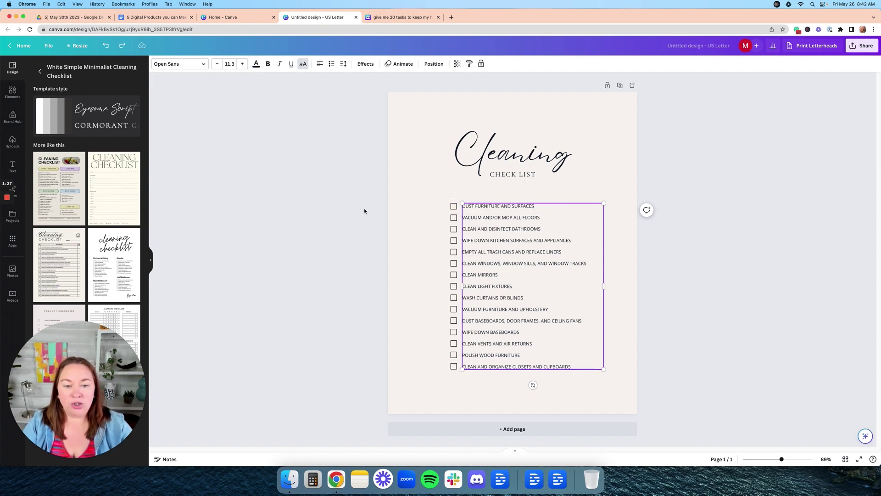
# - Replace the word "Cleaning" in the checklist title with "House"
pyautogui.click(364, 210)
pyautogui.click(503, 149)
pyautogui.doubleClick(493, 159)
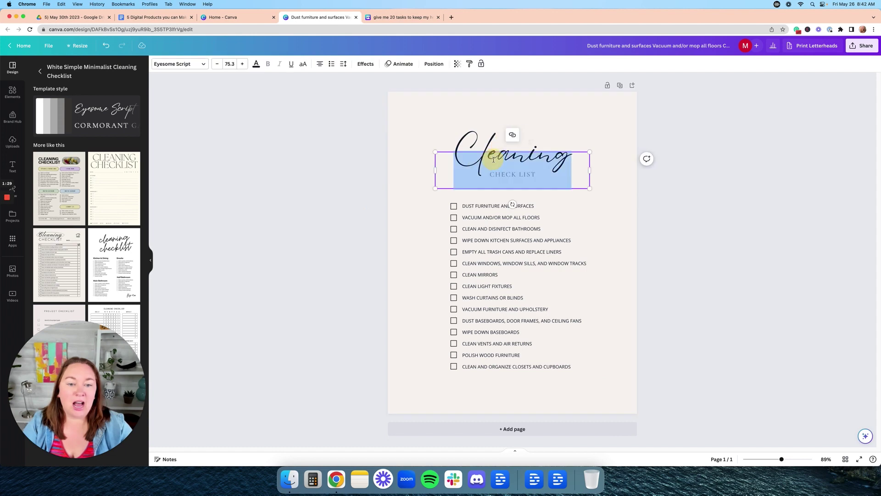
pyautogui.doubleClick(493, 160)
pyautogui.doubleClick(497, 158)
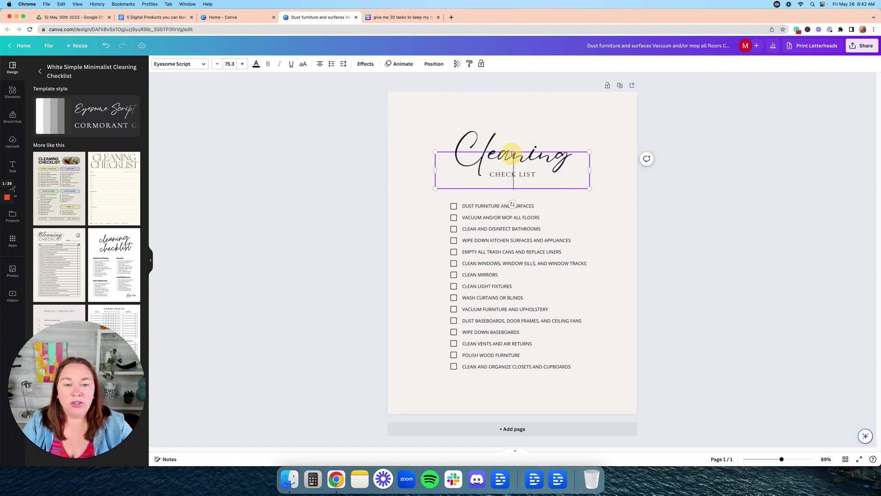
pyautogui.write('House')
pyautogui.click(319, 193)
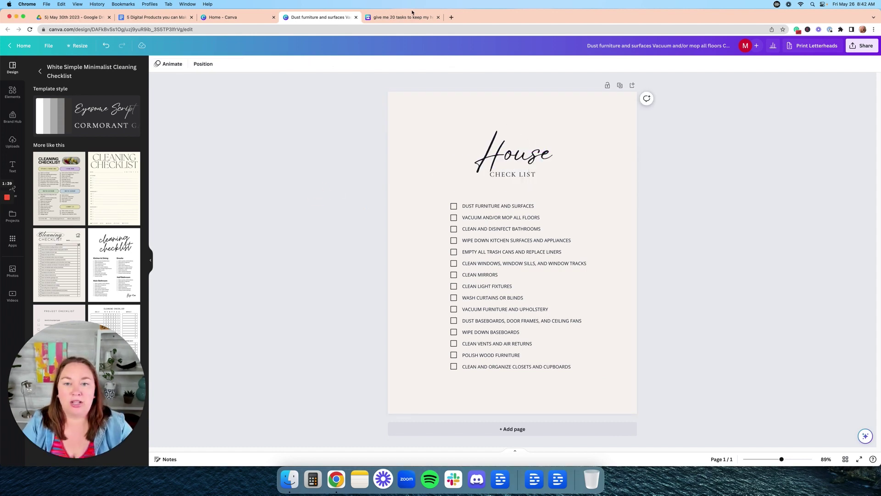
# - Below the weekly list in the Doc, generate another list with Magic Write using the prompt "give me 20 yearly house maintenance tasks"
pyautogui.click(393, 18)
pyautogui.click(415, 330)
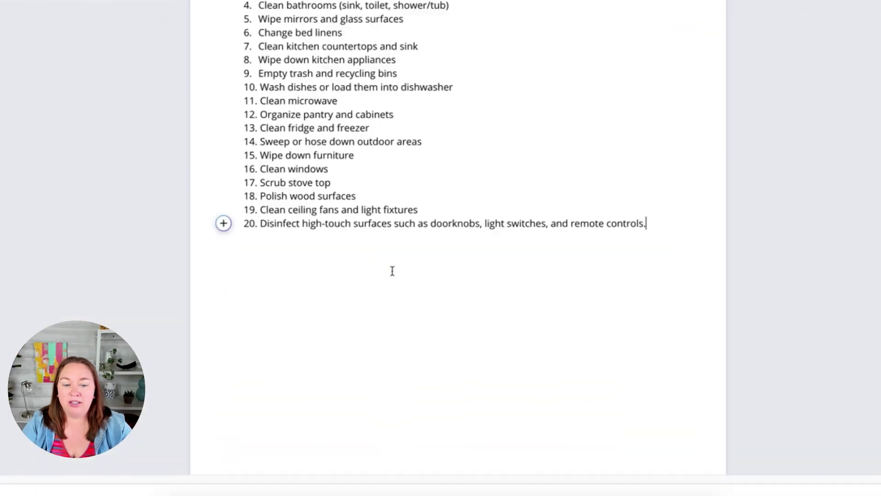
pyautogui.click(223, 271)
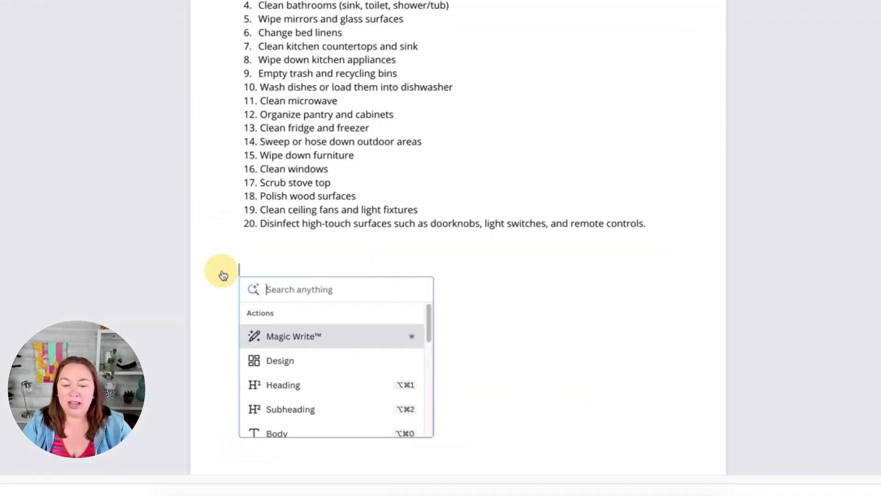
pyautogui.click(284, 335)
pyautogui.write('give me ')
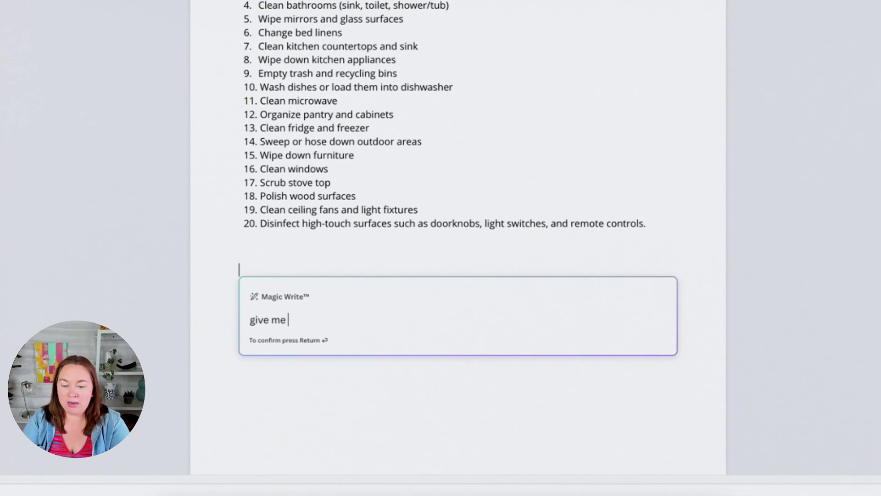
pyautogui.write('20 yearly house maintenance tasks')
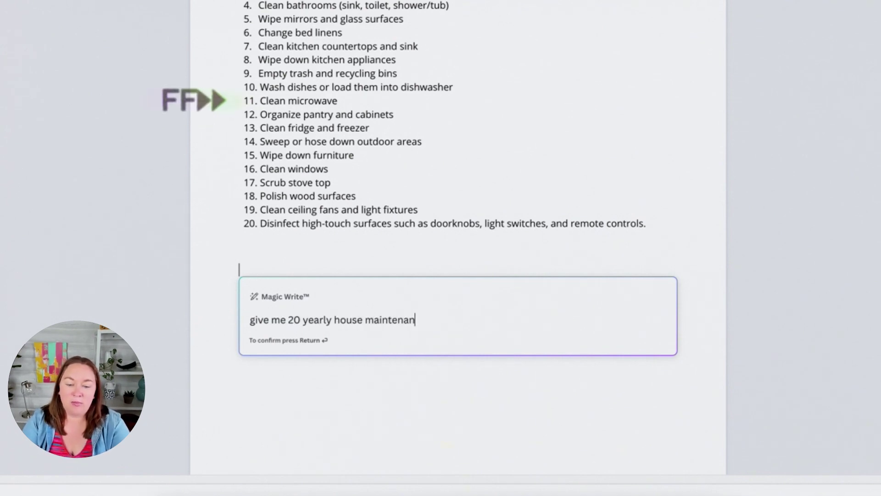
pyautogui.press('Return')
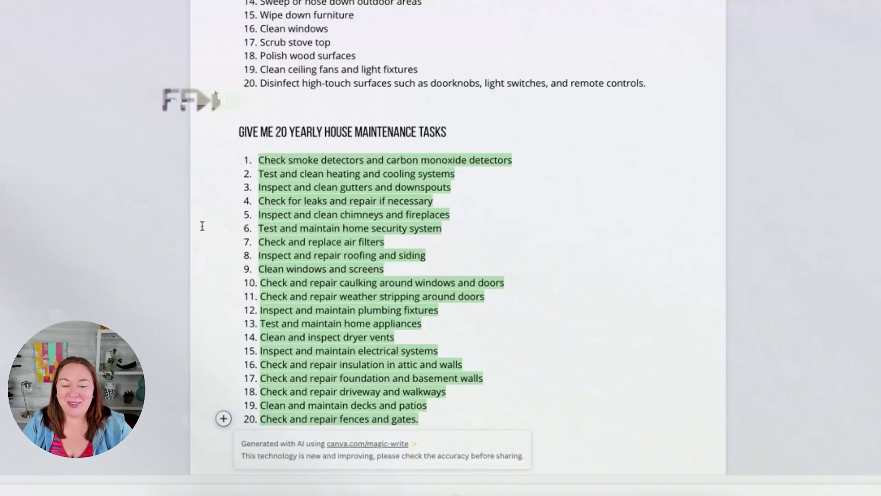
pyautogui.click(336, 185)
pyautogui.moveTo(255, 135); pyautogui.dragTo(415, 133)
pyautogui.click(415, 134)
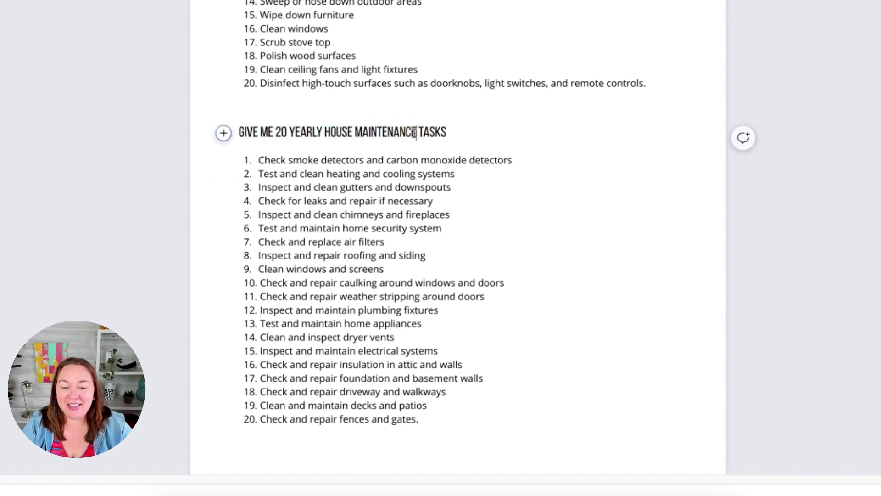
pyautogui.moveTo(248, 136); pyautogui.dragTo(416, 133)
pyautogui.click(416, 133)
pyautogui.moveTo(259, 162); pyautogui.dragTo(530, 159)
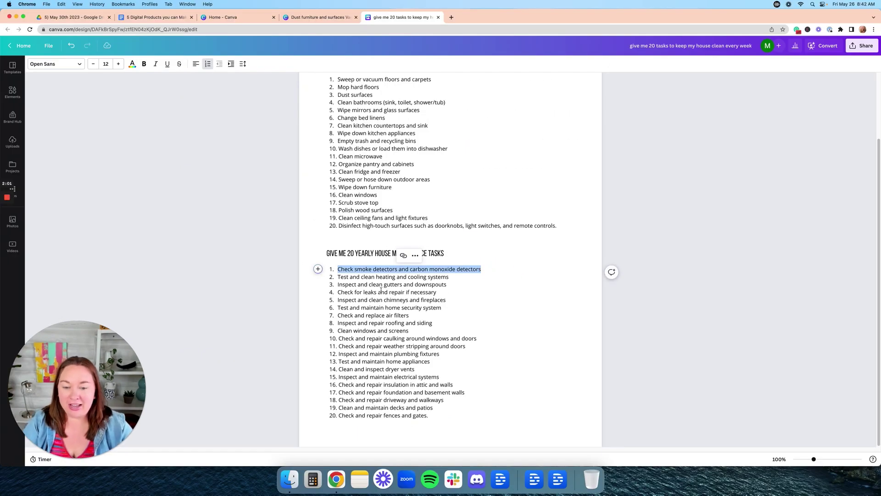
# - Copy "Check and replace air filters" from the Doc over the checklist's first item, and remove the pasted numbering and blank line
pyautogui.moveTo(411, 315); pyautogui.dragTo(332, 315)
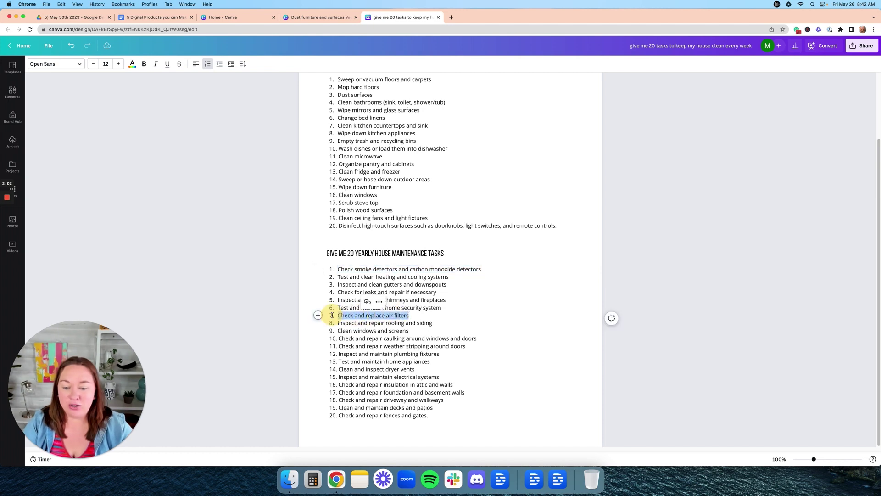
pyautogui.click(321, 17)
pyautogui.click(522, 208)
pyautogui.click(522, 208)
pyautogui.click(539, 207)
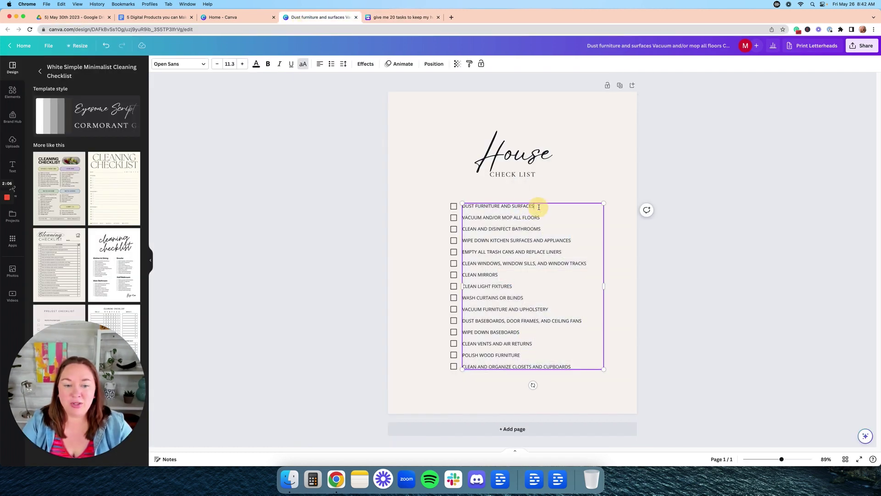
pyautogui.write('1. CHECK AND REPLACE AIR FILTERS')
pyautogui.click(473, 207)
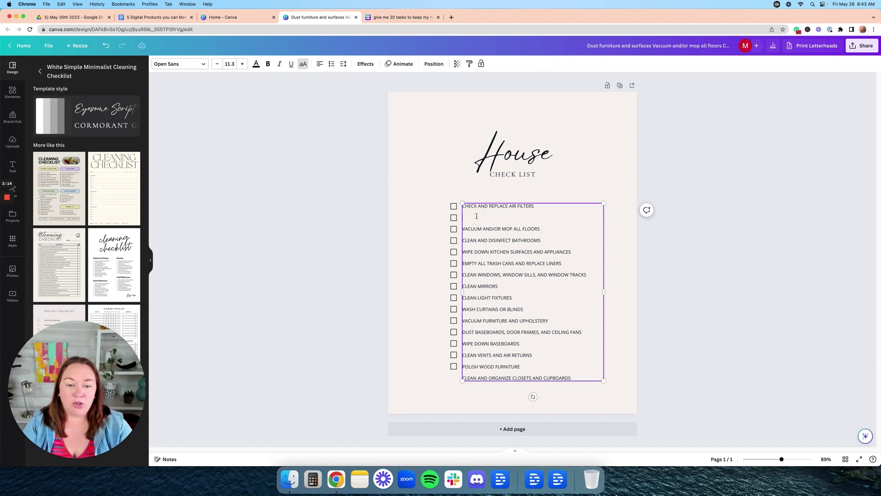
pyautogui.press('BackSpace')
pyautogui.click(308, 236)
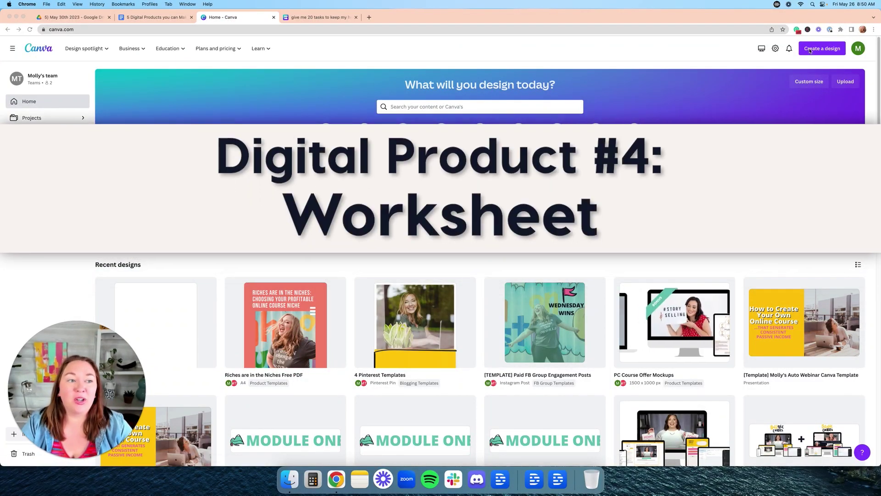
# - Create a new 8.5 × 11 in Worksheet design by searching the design types for "worksheet"
pyautogui.click(810, 50)
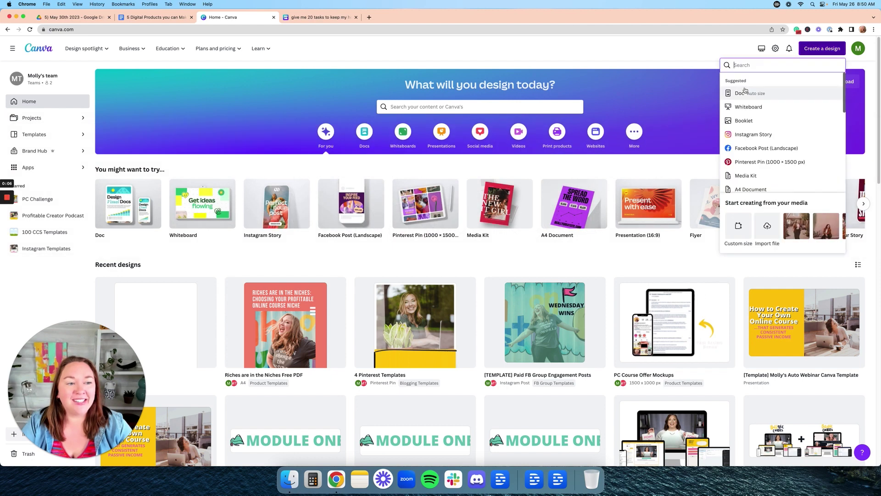
pyautogui.write('worksheet')
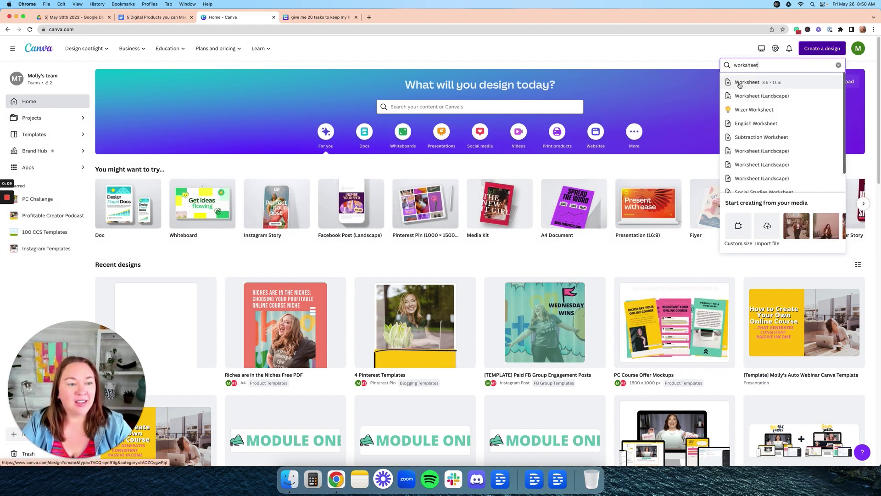
pyautogui.click(739, 82)
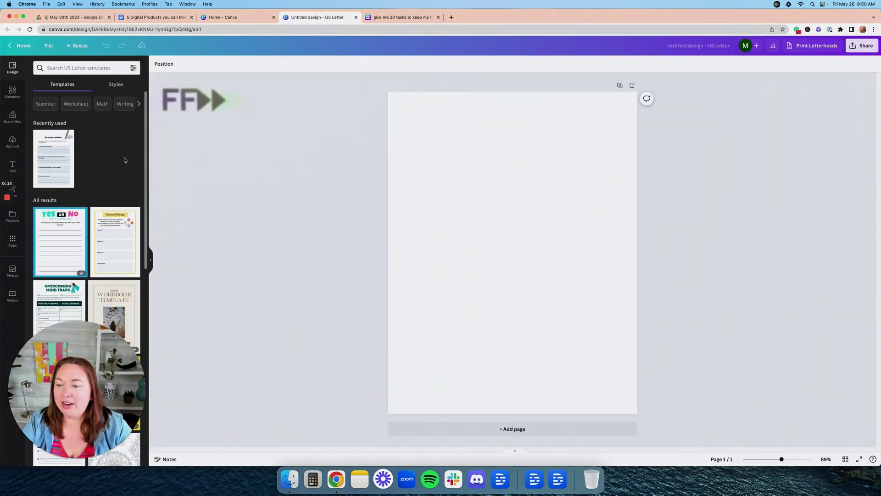
# - Browse the worksheet templates and apply Blue and Gold Simple Two Week Focus Planner A4 Worksheet to the blank page
pyautogui.scroll(-15, 131, 168)
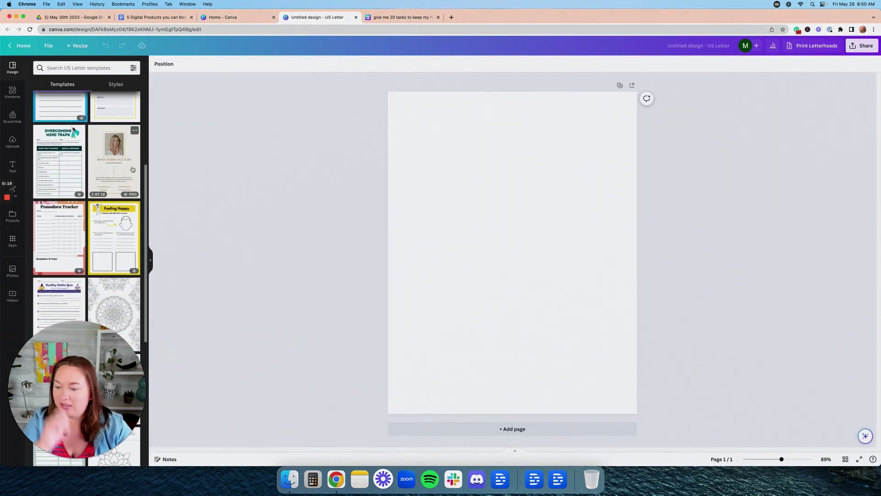
pyautogui.scroll(-5, 133, 169)
pyautogui.click(112, 147)
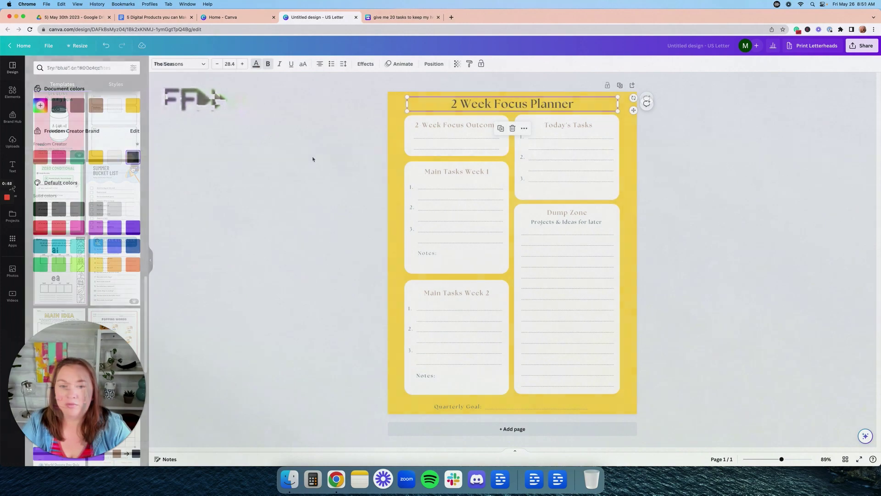
# - Select the section headings "2 Week Focus Outcome", "Main Tasks Week 1", "Main Tasks Week 2", "Today's Tasks" and "Dump Zone" together
pyautogui.click(452, 129)
pyautogui.keyDown('shift'); pyautogui.click(457, 171); pyautogui.keyUp('shift')
pyautogui.keyDown('shift'); pyautogui.click(457, 292); pyautogui.keyUp('shift')
pyautogui.keyDown('shift'); pyautogui.click(568, 124); pyautogui.keyUp('shift')
pyautogui.keyDown('shift'); pyautogui.click(567, 212); pyautogui.keyUp('shift')
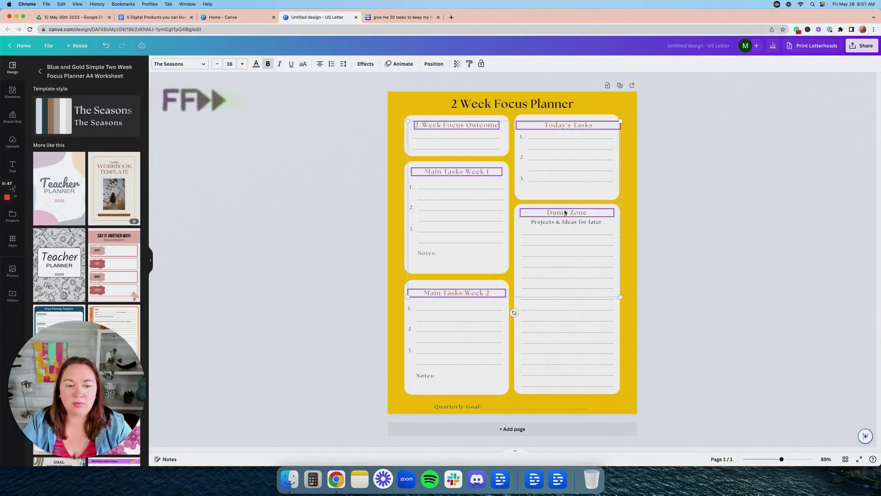
# - Switch to the Doc and generate a list with Magic Write using the prompt "give me 10 worksheet prompts to create a businesses branding"
pyautogui.click(393, 20)
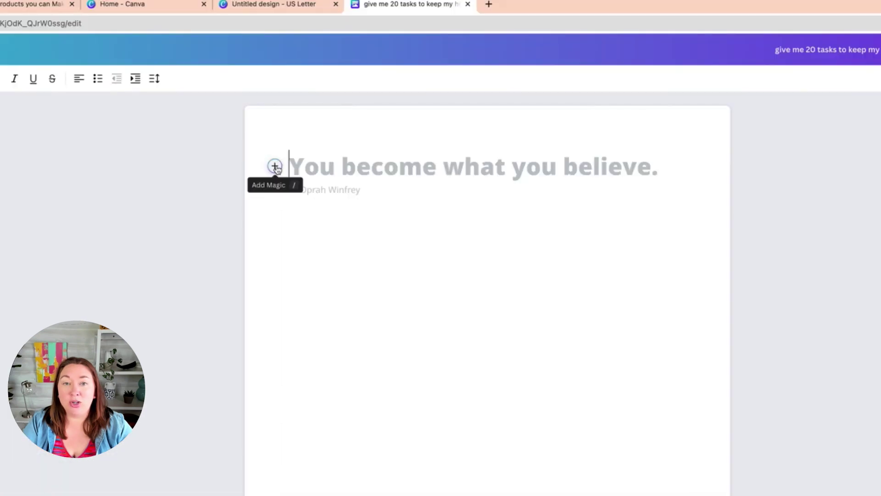
pyautogui.click(275, 167)
pyautogui.click(332, 244)
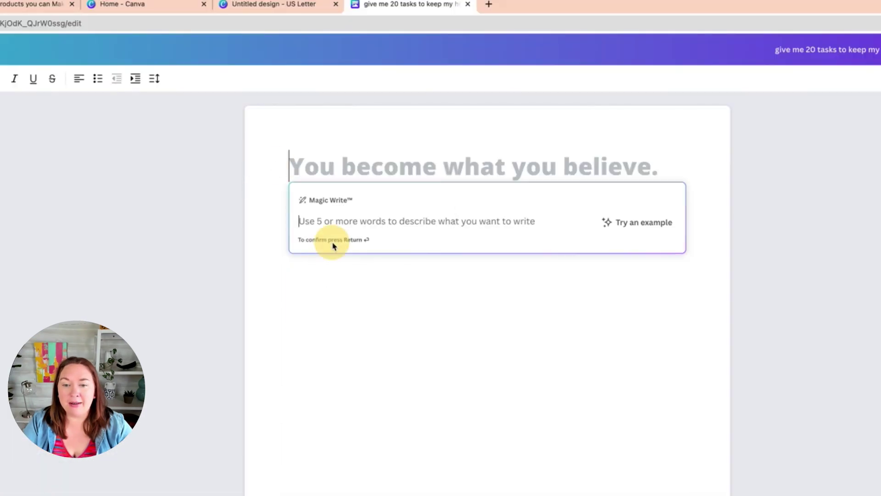
pyautogui.write('give me 10 worksheet prompts to create a businesses branding')
pyautogui.moveTo(311, 223); pyautogui.dragTo(601, 220)
pyautogui.click(601, 221)
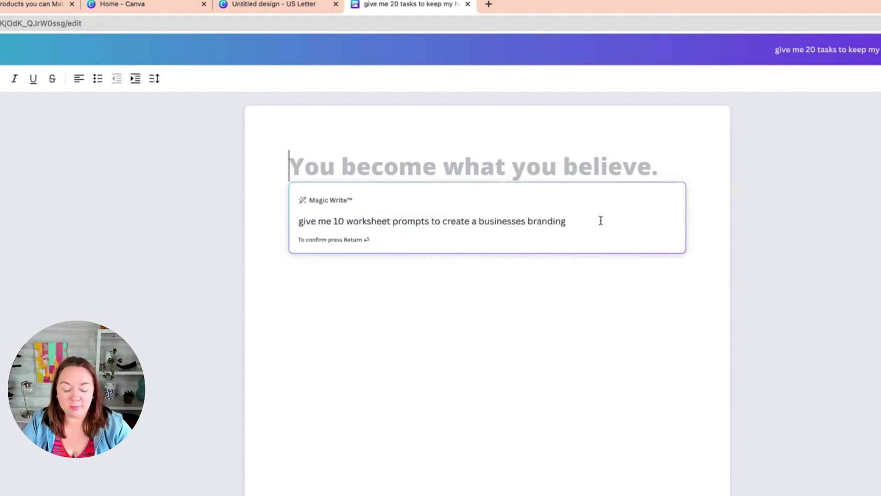
pyautogui.press('Return')
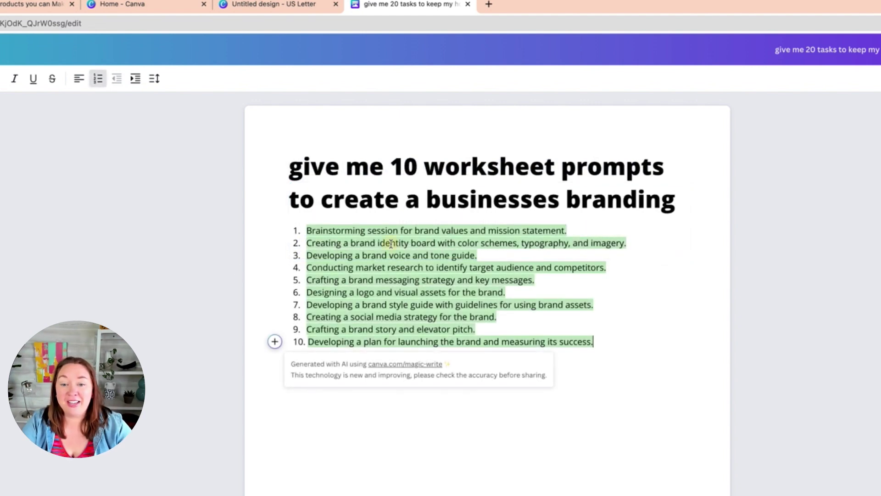
pyautogui.click(326, 244)
pyautogui.moveTo(341, 226); pyautogui.dragTo(497, 303)
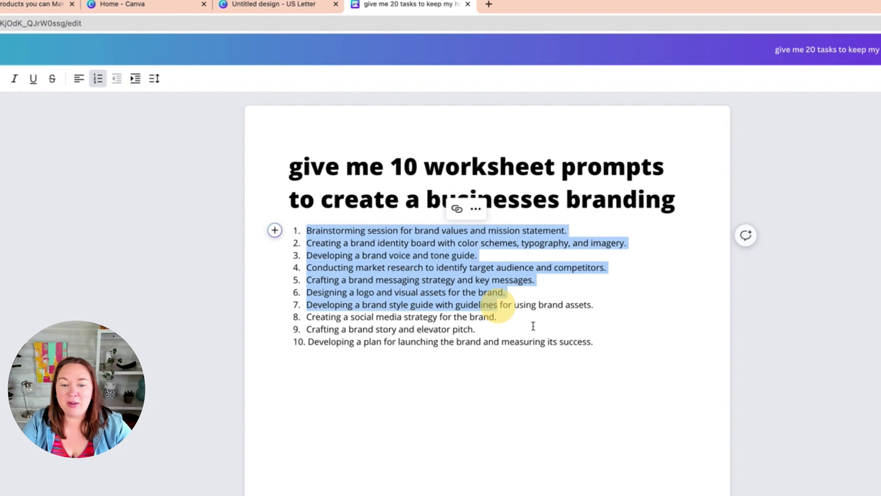
pyautogui.click(436, 320)
# - Start another Magic Write request below the branding list, reusing the prompt "give me 10 worksheet prompts to create a businesses branding"
pyautogui.click(341, 384)
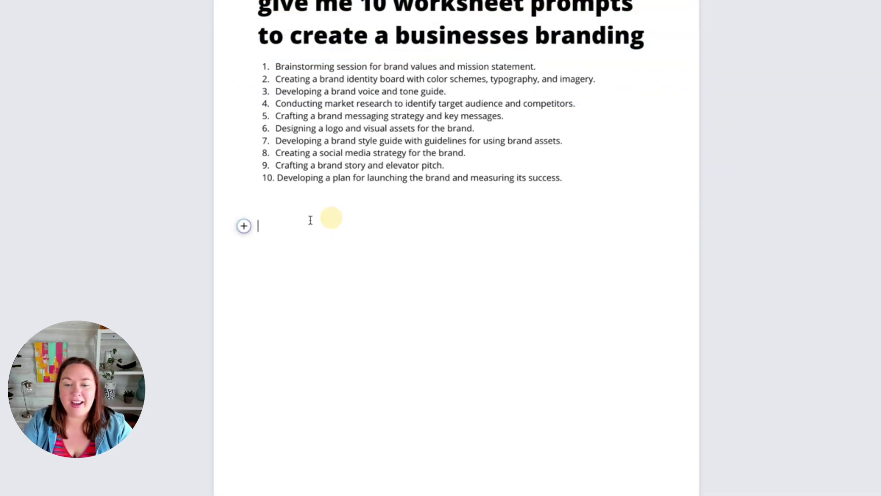
pyautogui.click(244, 226)
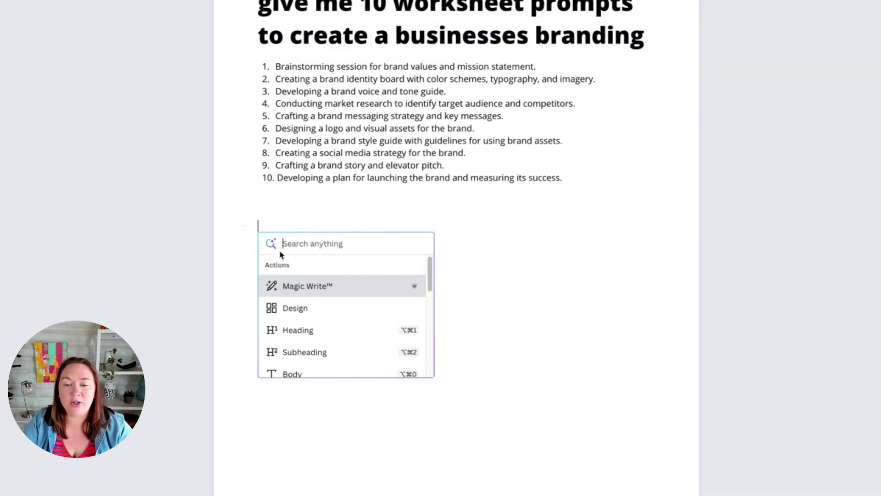
pyautogui.click(310, 287)
pyautogui.write('give me 10 worksheet prompts to create a businesses branding')
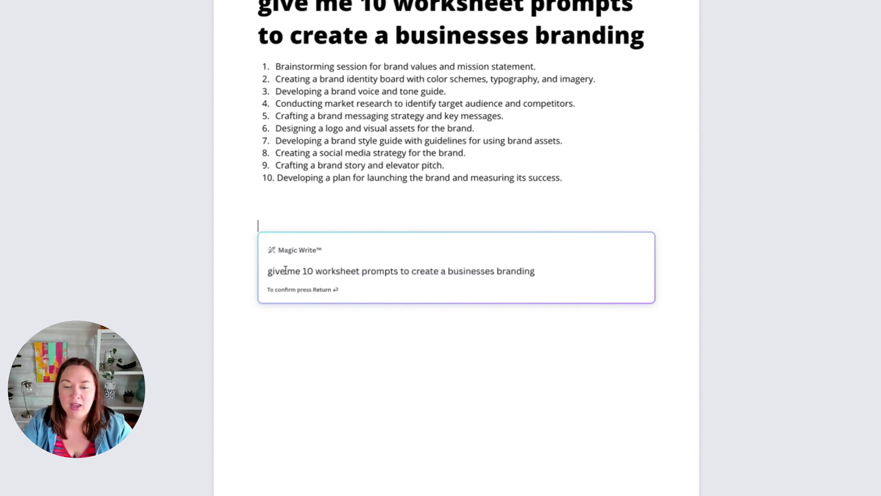